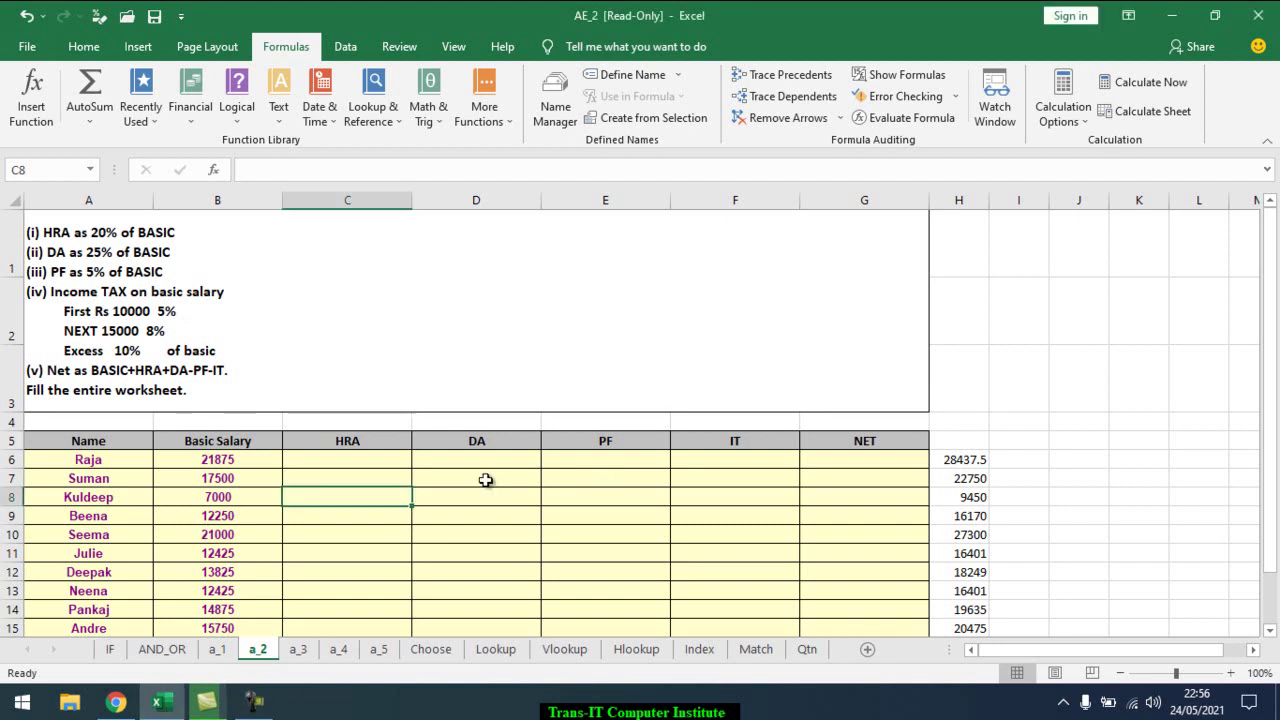
Look over Suman's row and basic salary in the employee table
key("Up")
key("Up")
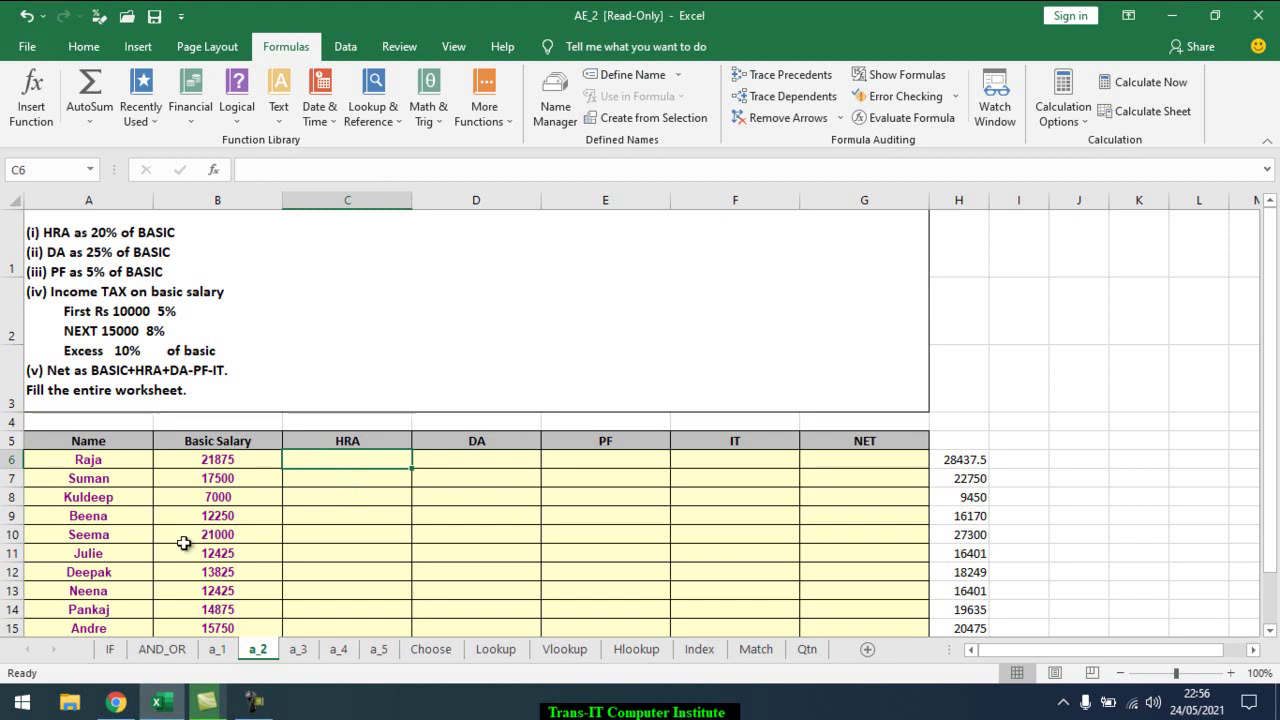
left_click(95, 479)
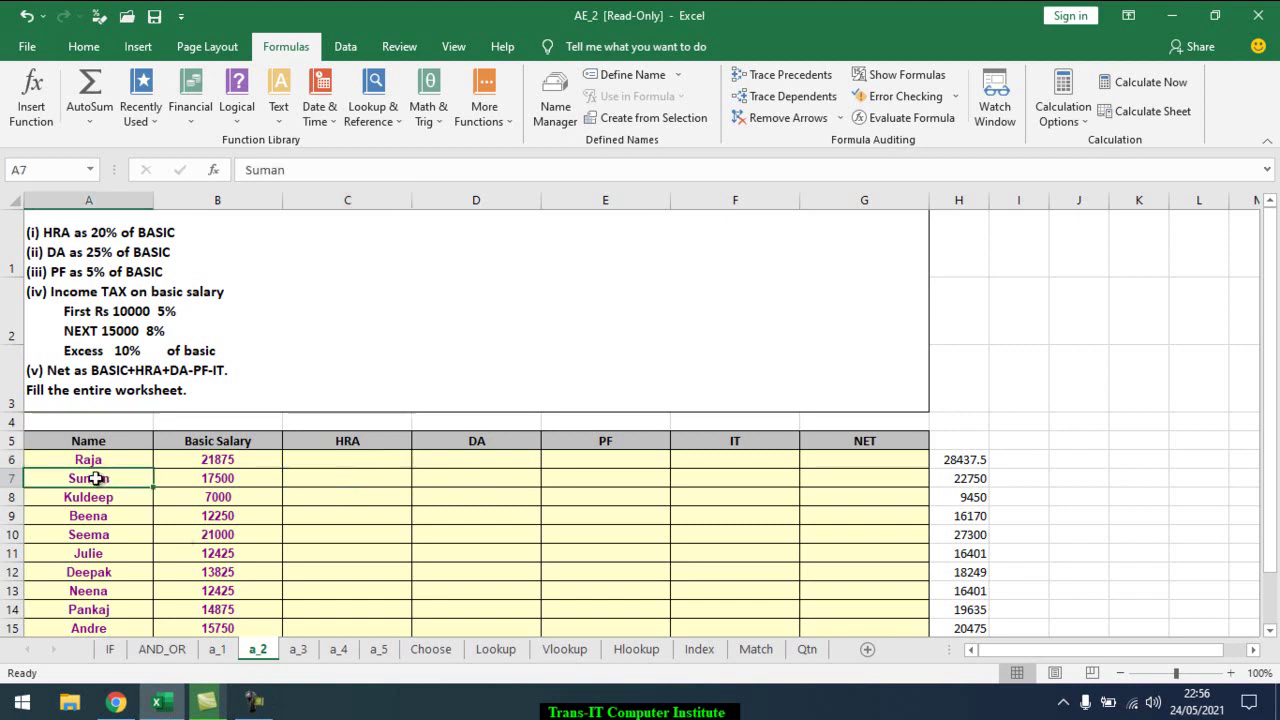
key("Right")
key("Up")
key("Up")
key("Up")
key("Up")
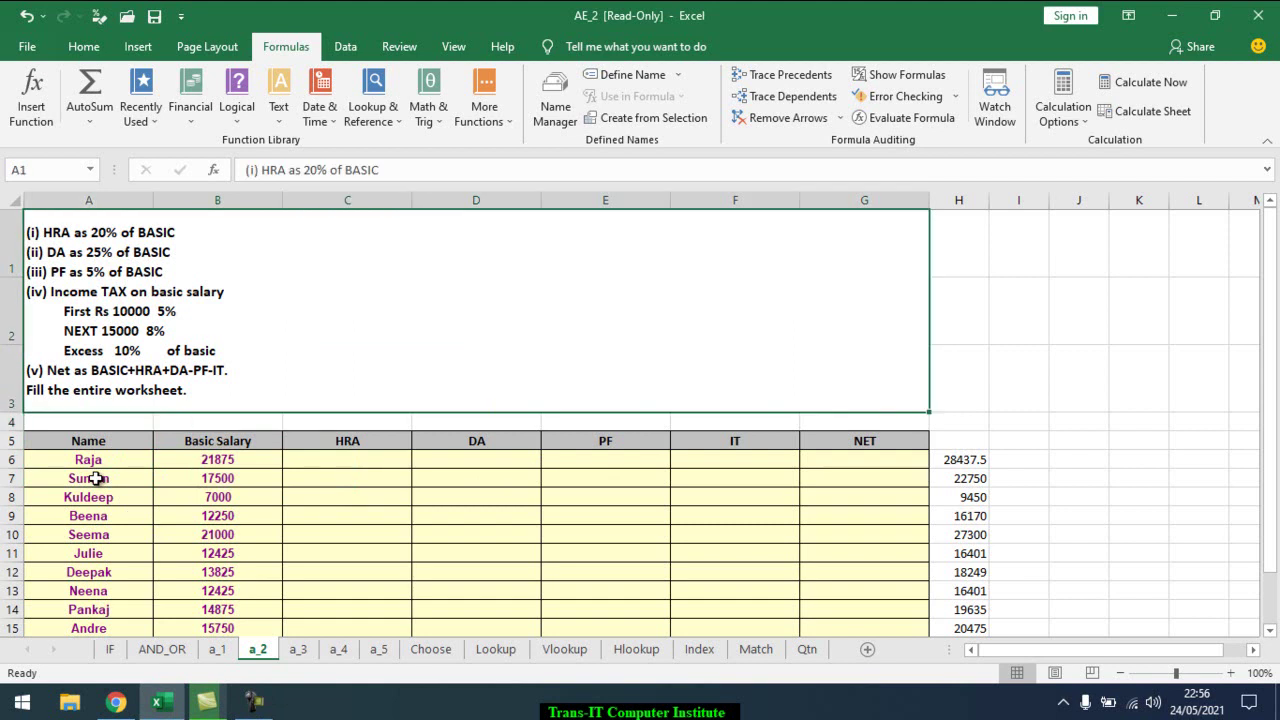
Step across the salary column headers to DA and back to Raja's HRA cell
key("Down")
key("Right")
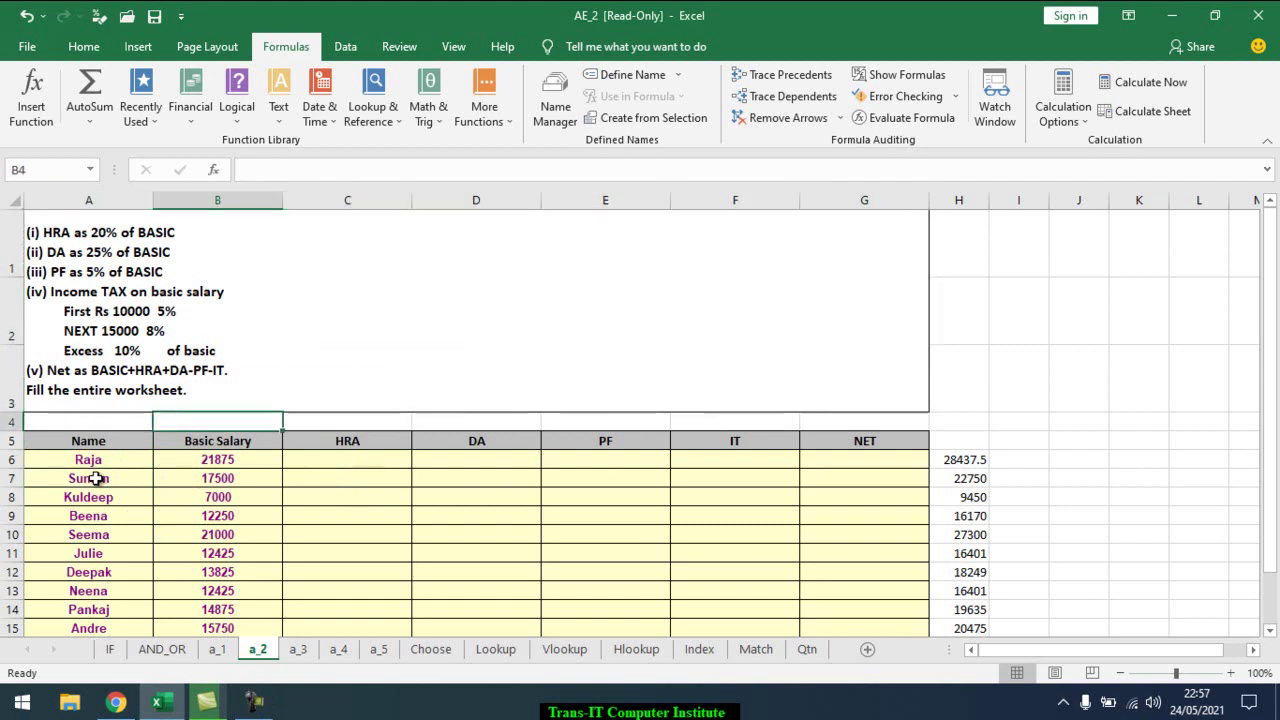
key("Right")
key("Right")
key("Down")
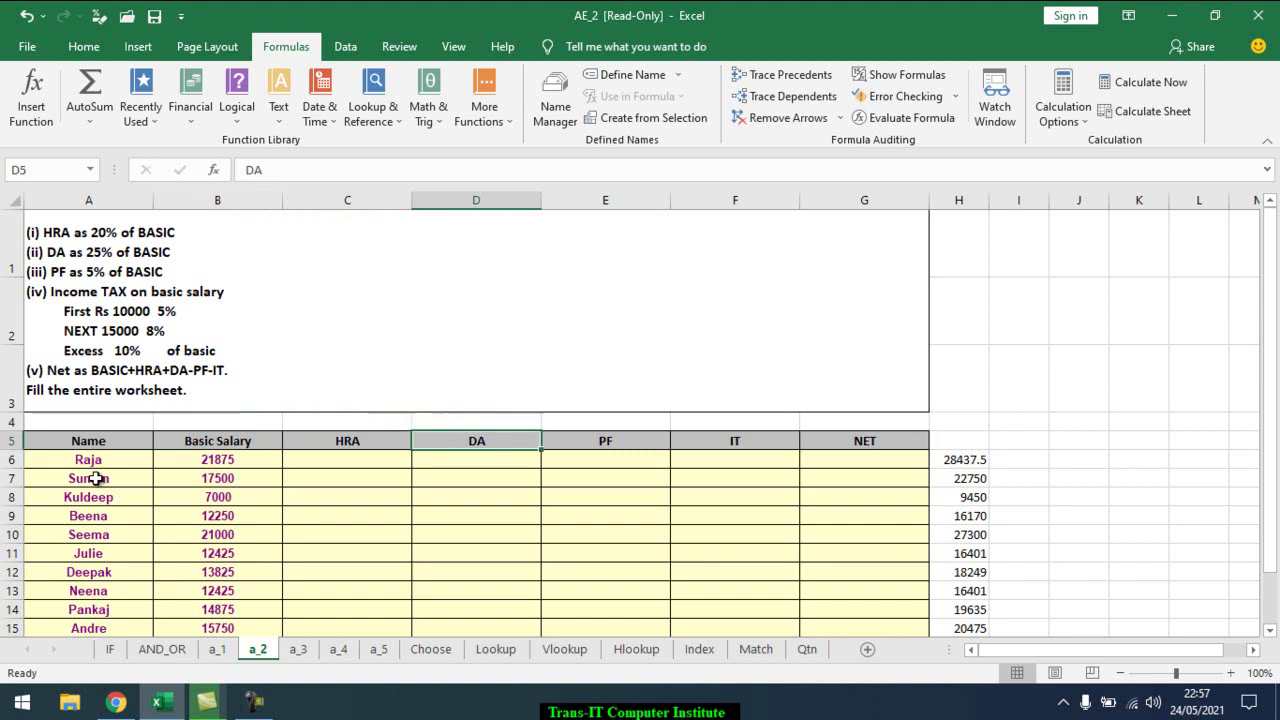
key("Right")
key("Right")
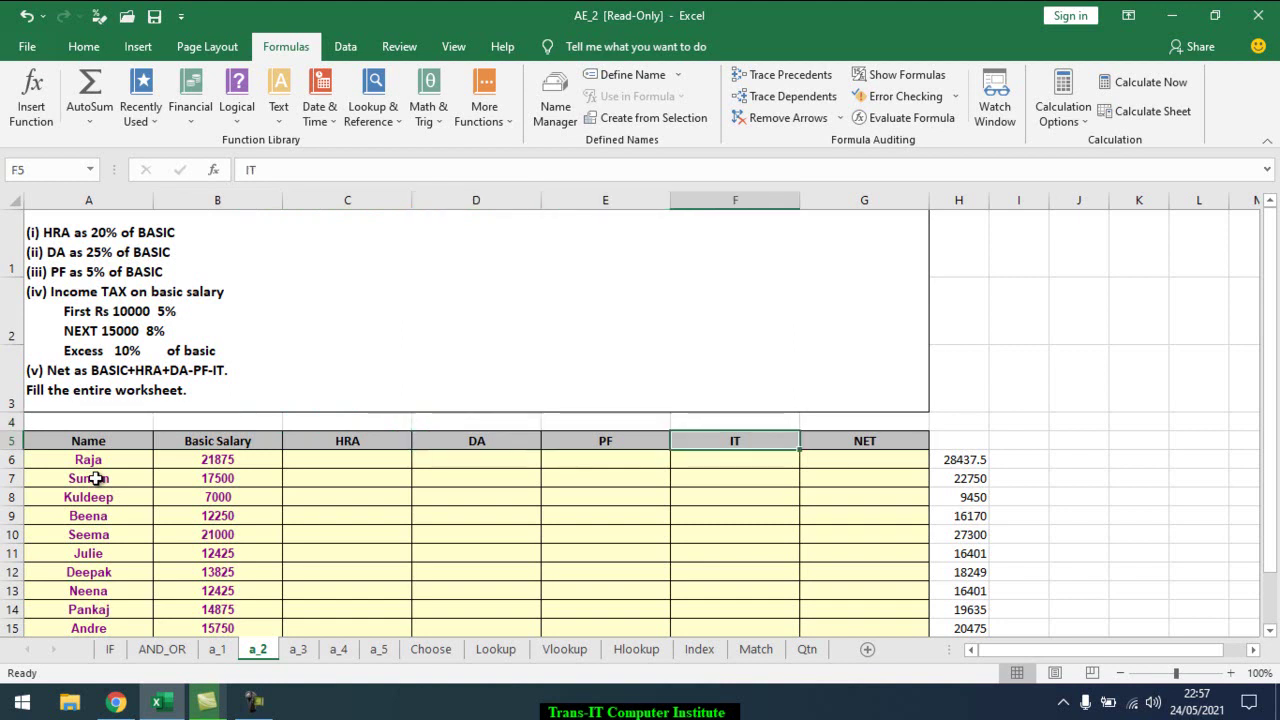
key("Right")
key("Left")
key("Left")
key("Left")
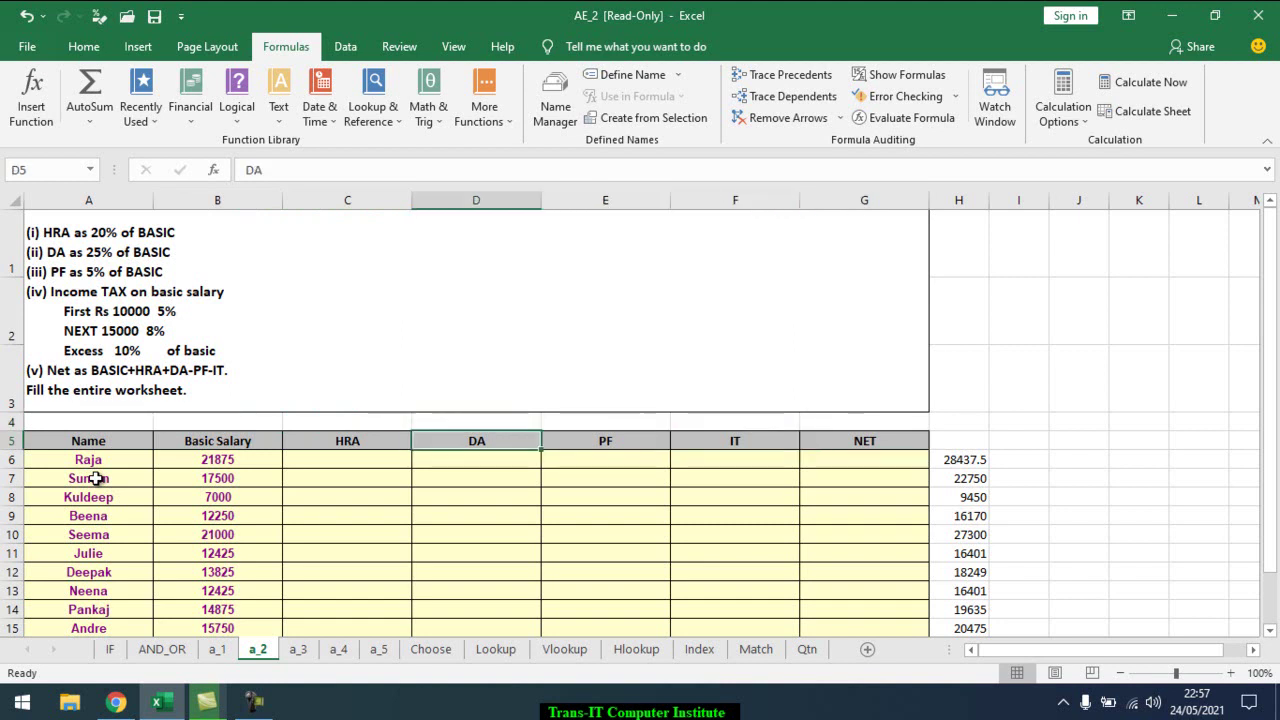
key("Down")
key("Down")
key("Left")
key("Up")
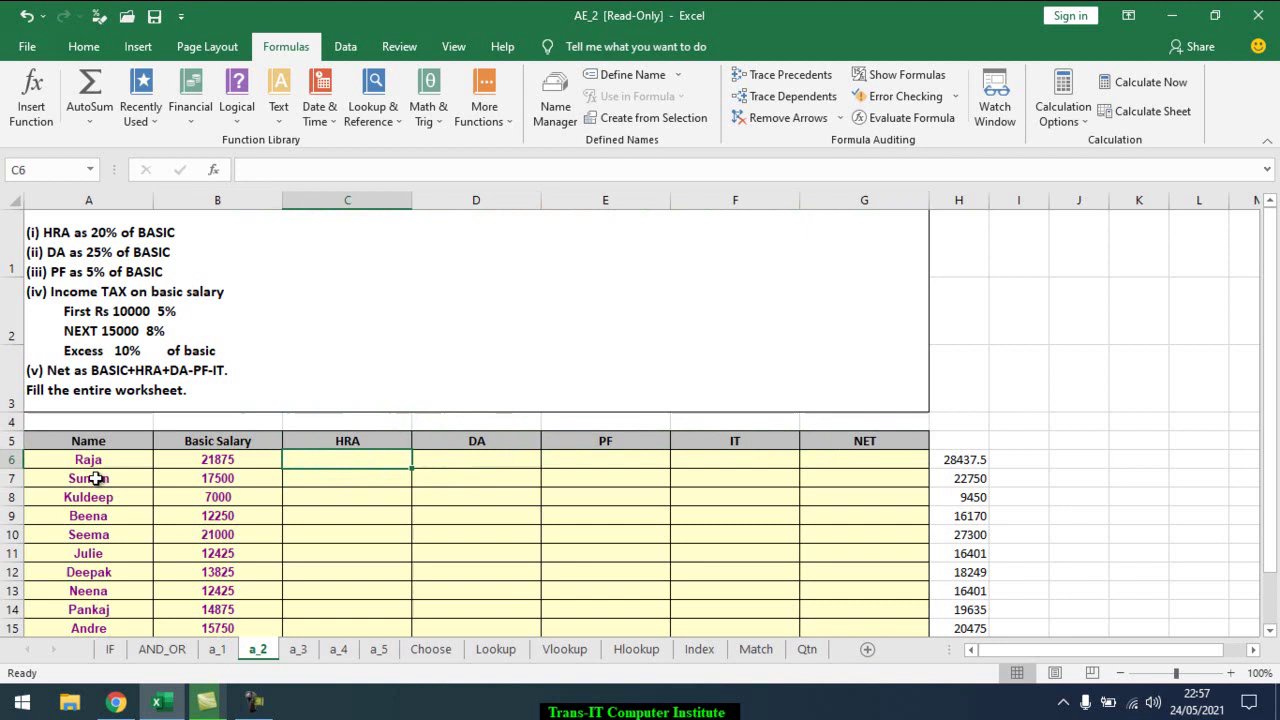
Enter =B6*20% in Raja's HRA cell C6 and copy it down the column
type("=")
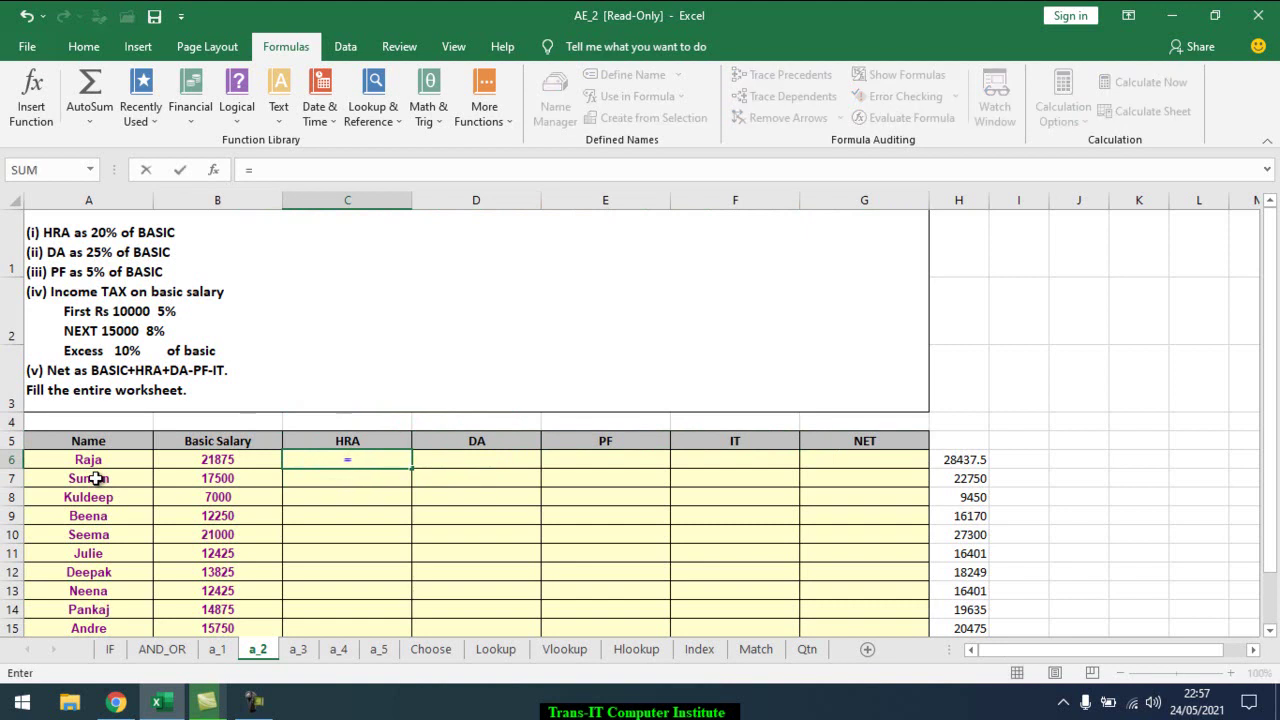
key("Left")
type("*20%")
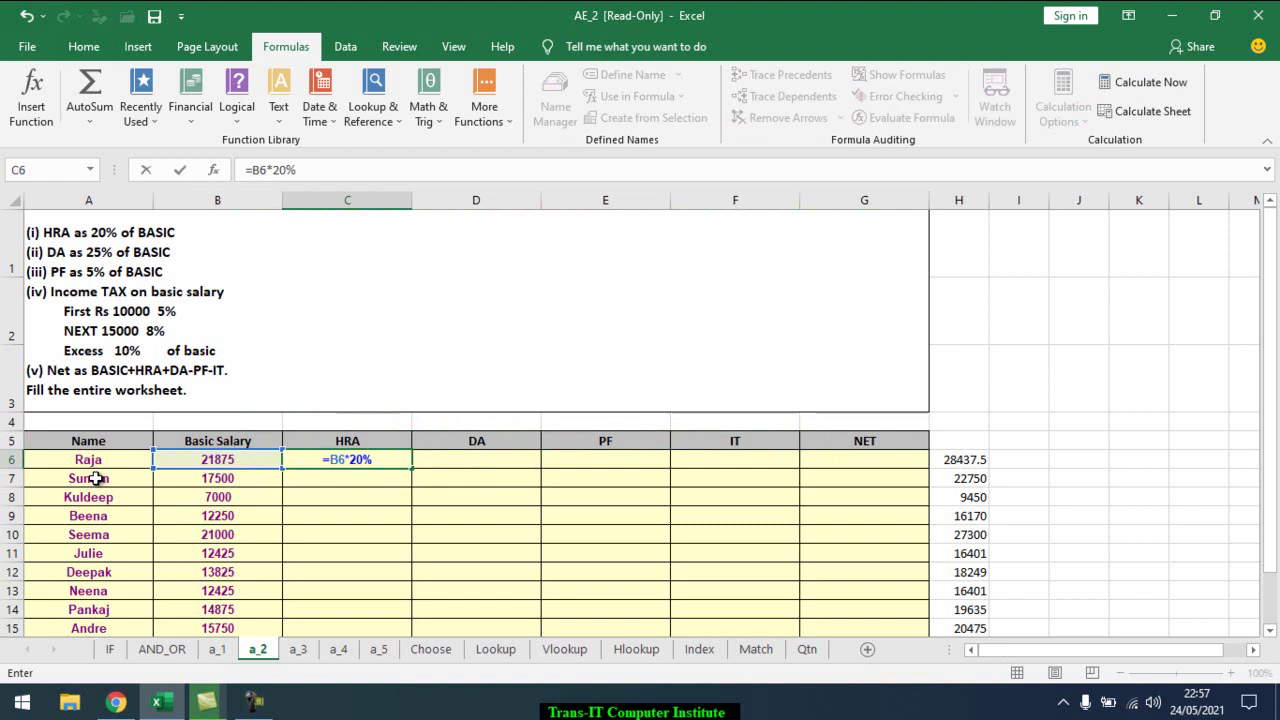
key("Return")
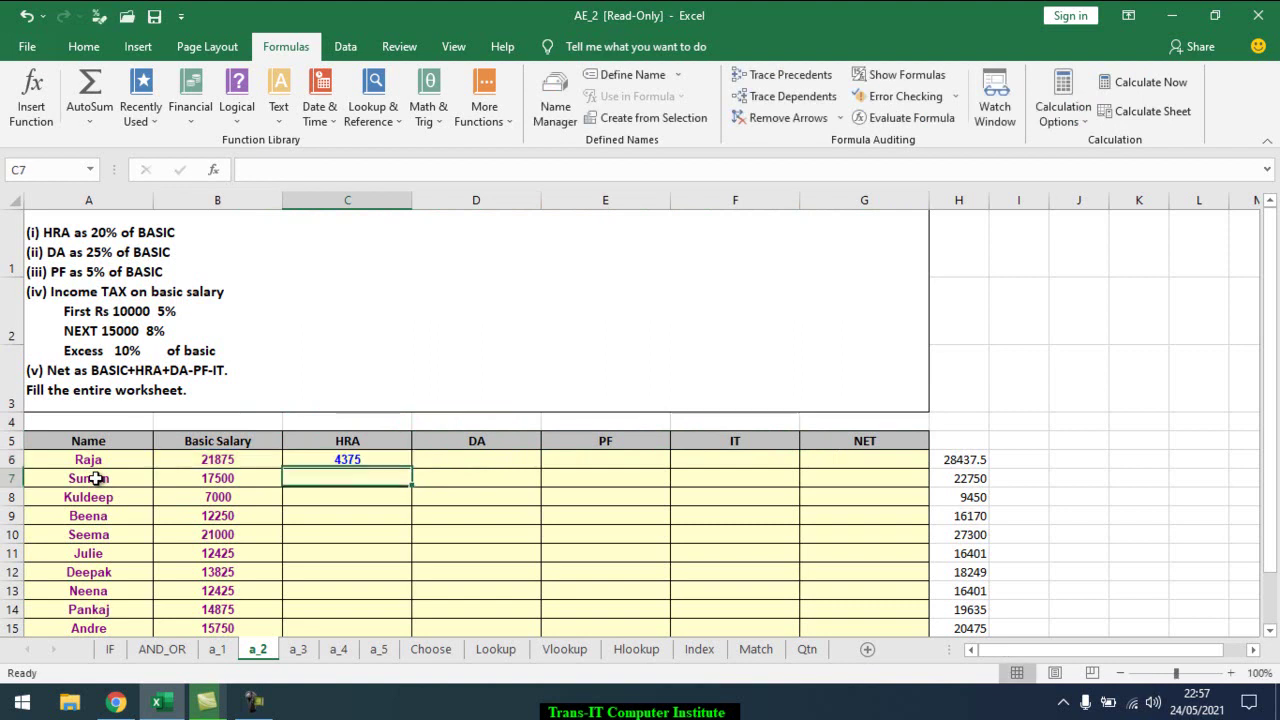
left_click(391, 460)
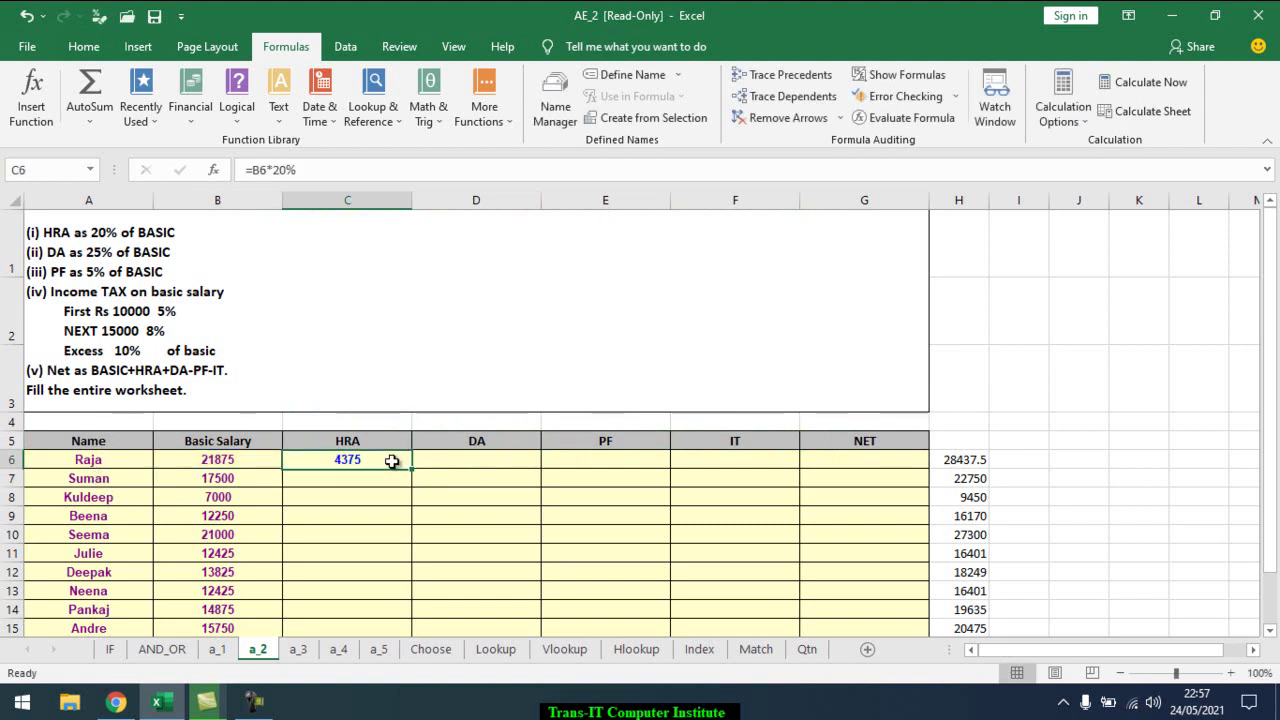
double_click(414, 469)
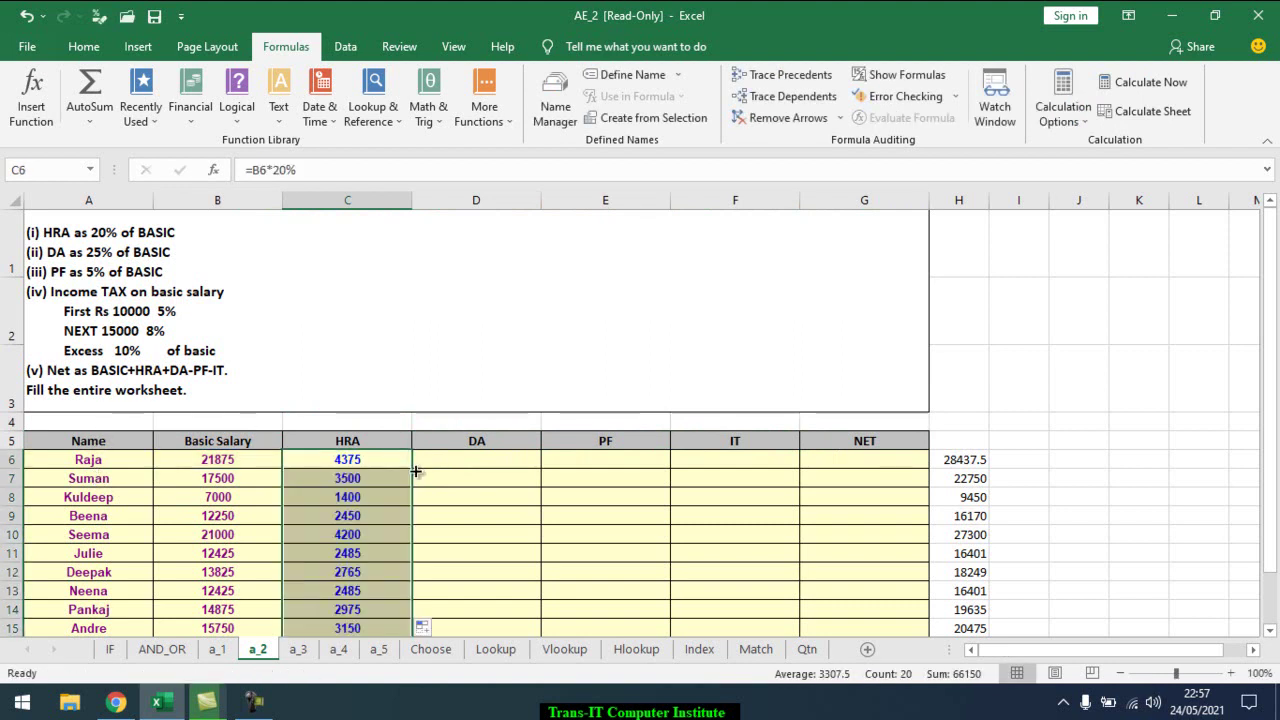
Compare the HRA and basic salary ranges, then fill the HRA formula down to row 25
key("ctrl+Down")
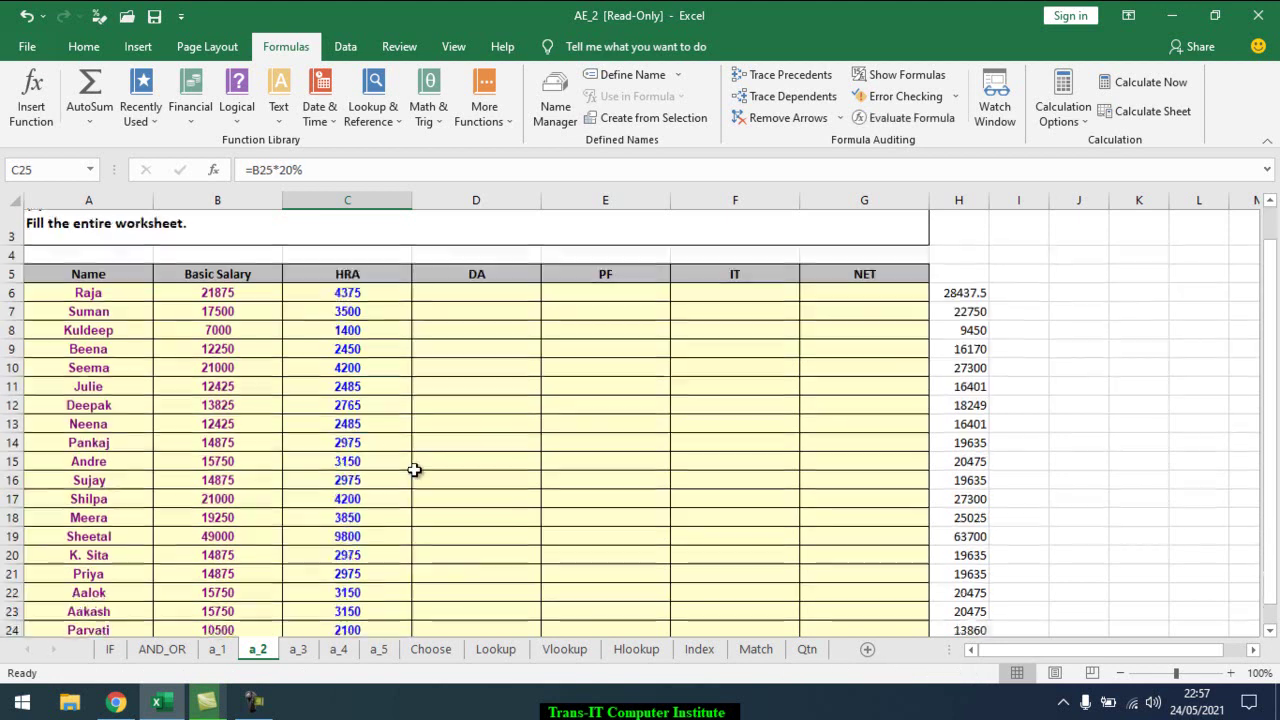
key("ctrl+Up")
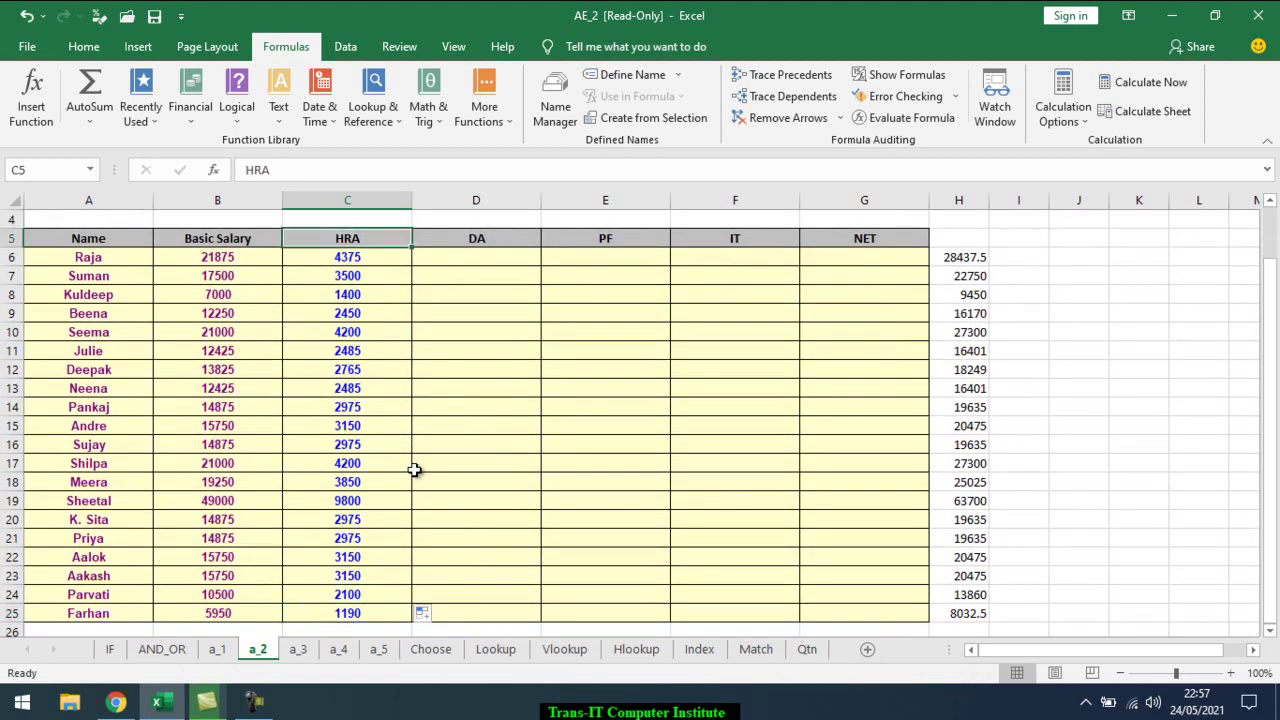
key("Down")
key("Left")
key("ctrl+Down")
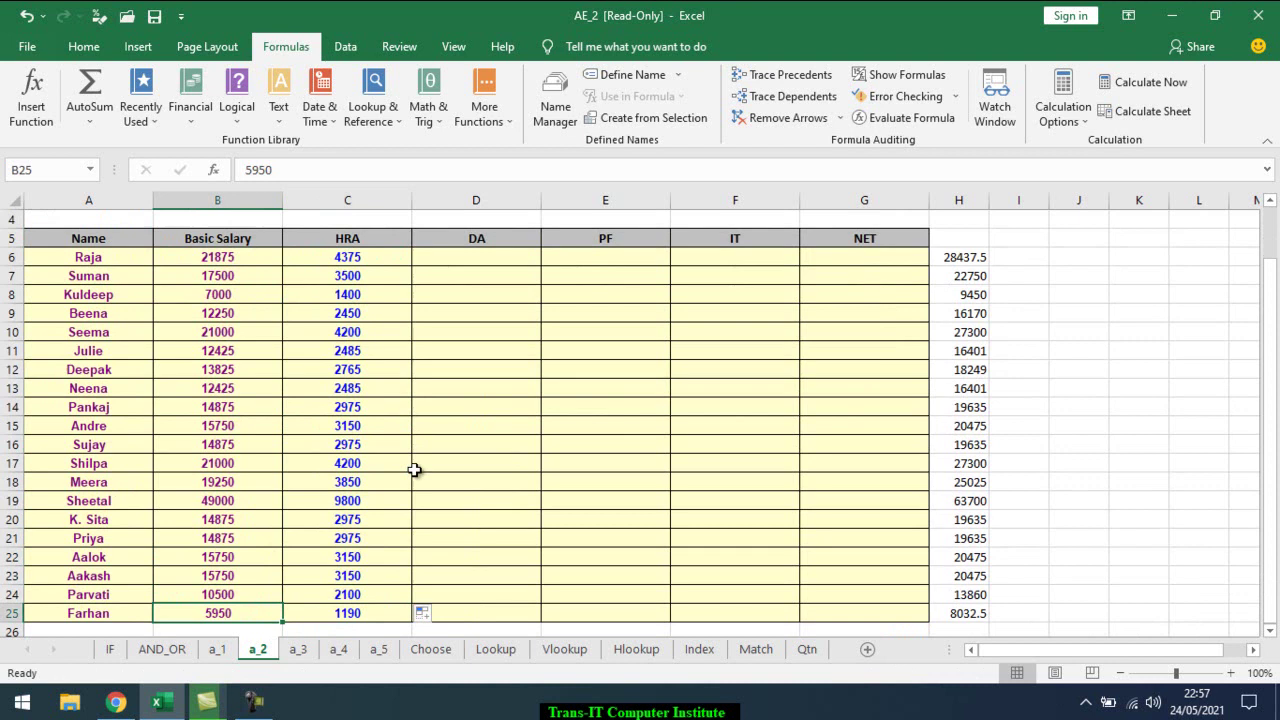
key("ctrl+Up")
key("Right")
key("Down")
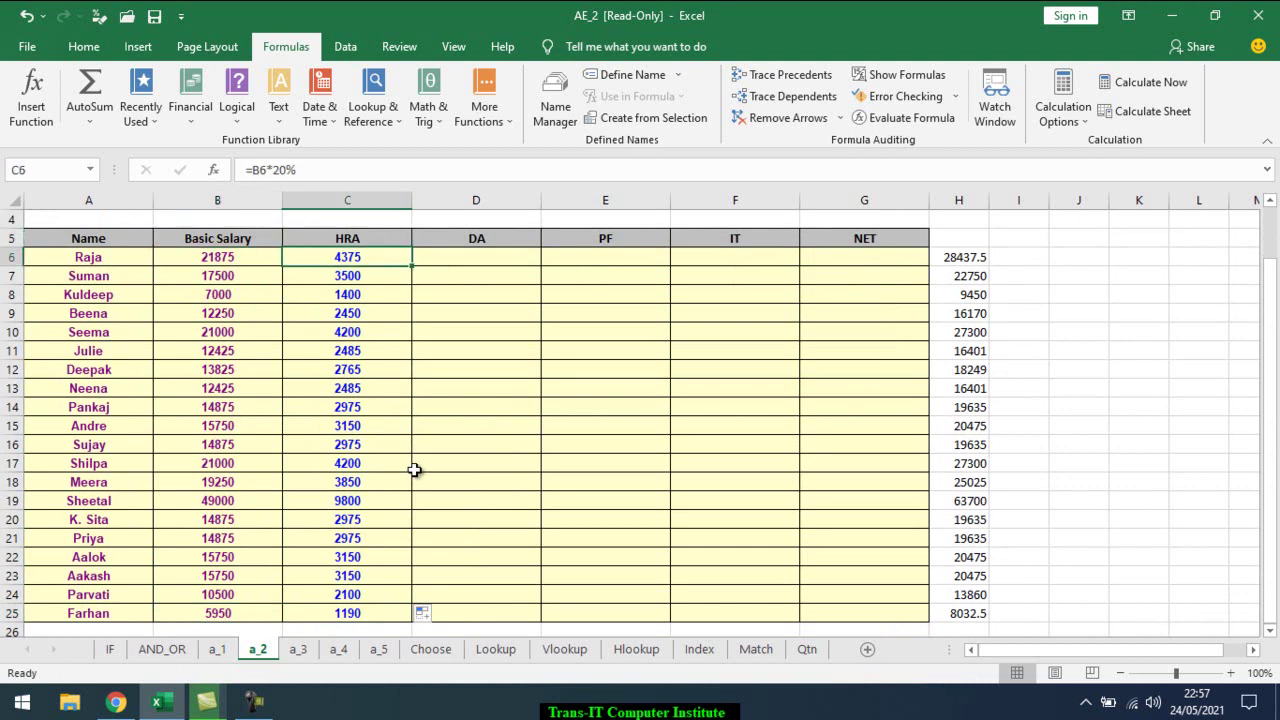
double_click(413, 268)
Return to the top of the sheet and move back to the Name header
key("Up")
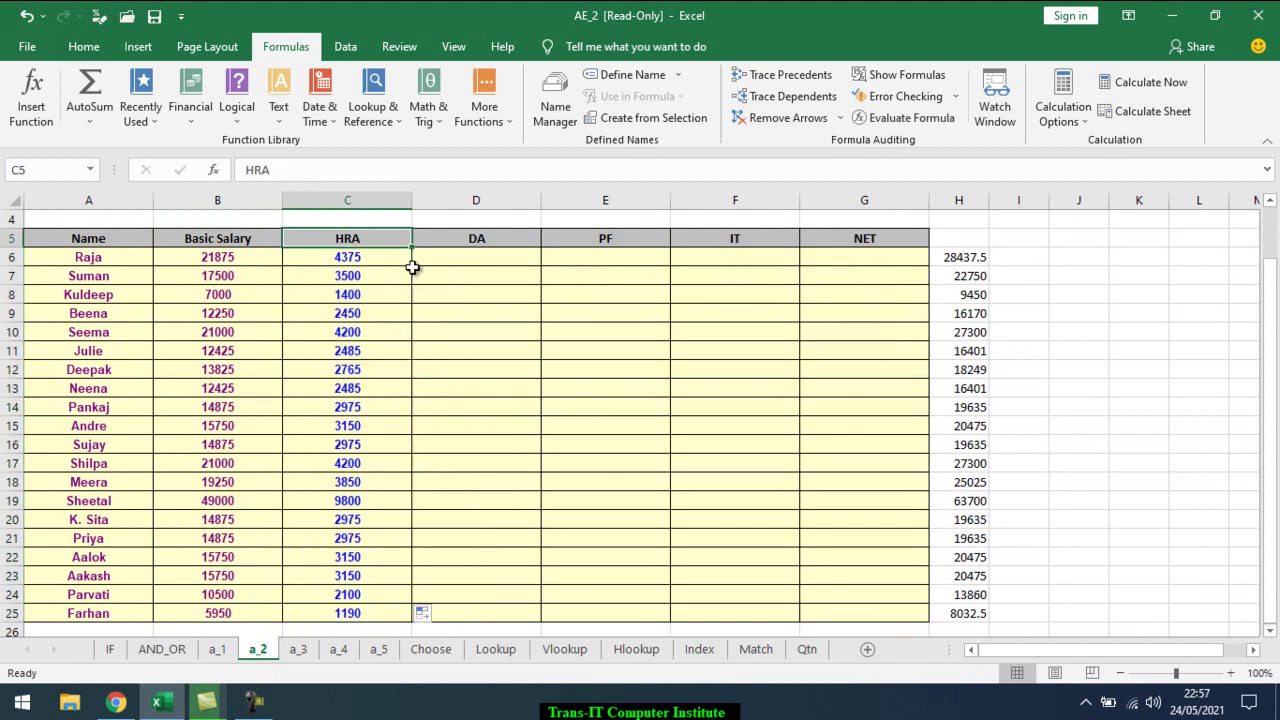
key("ctrl+Home")
key("Down")
key("Down")
key("Right")
key("Right")
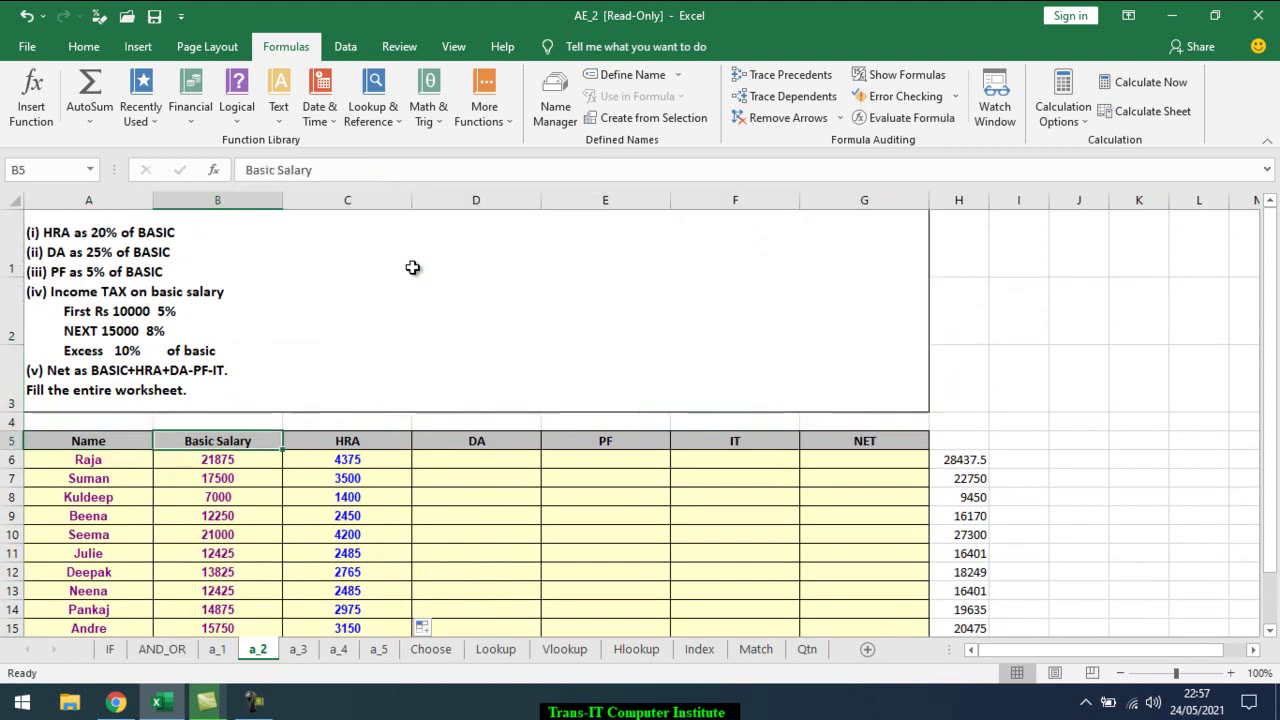
key("Down")
Enter =B6*25% in Raja's DA cell D6, giving 5468.75, and copy it down for all employees
key("Right")
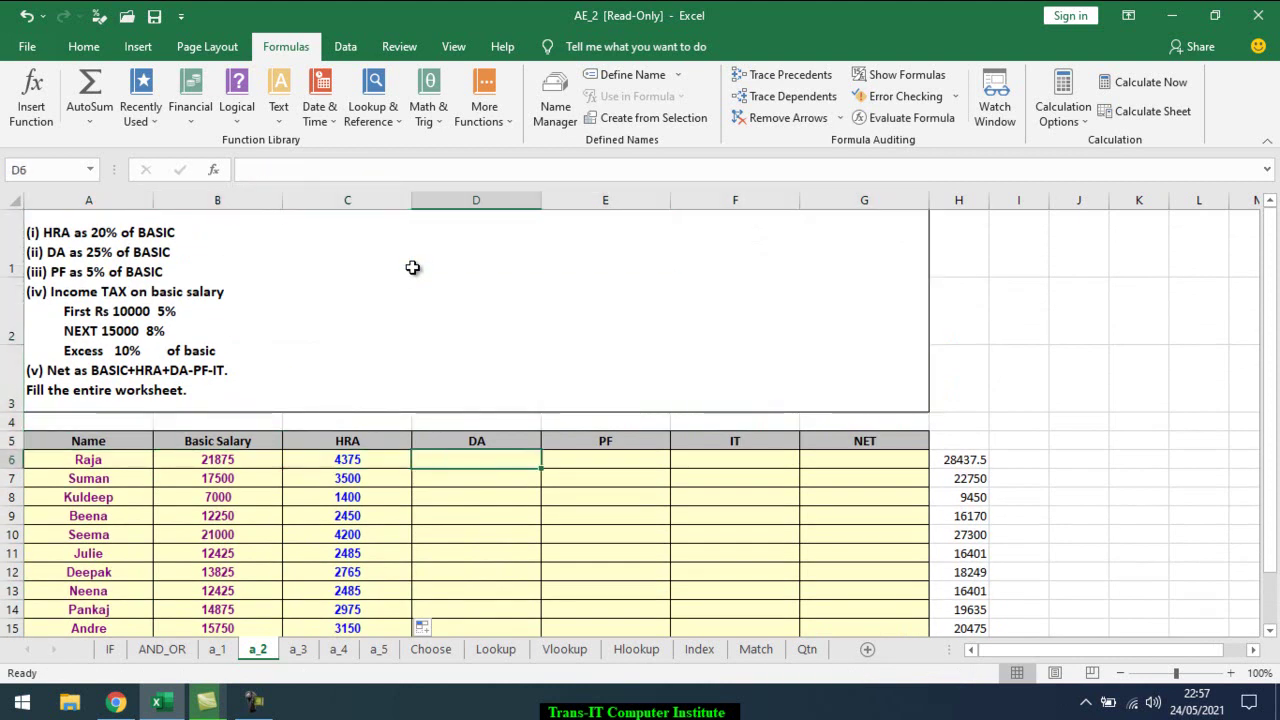
type("=")
key("Left")
key("Left")
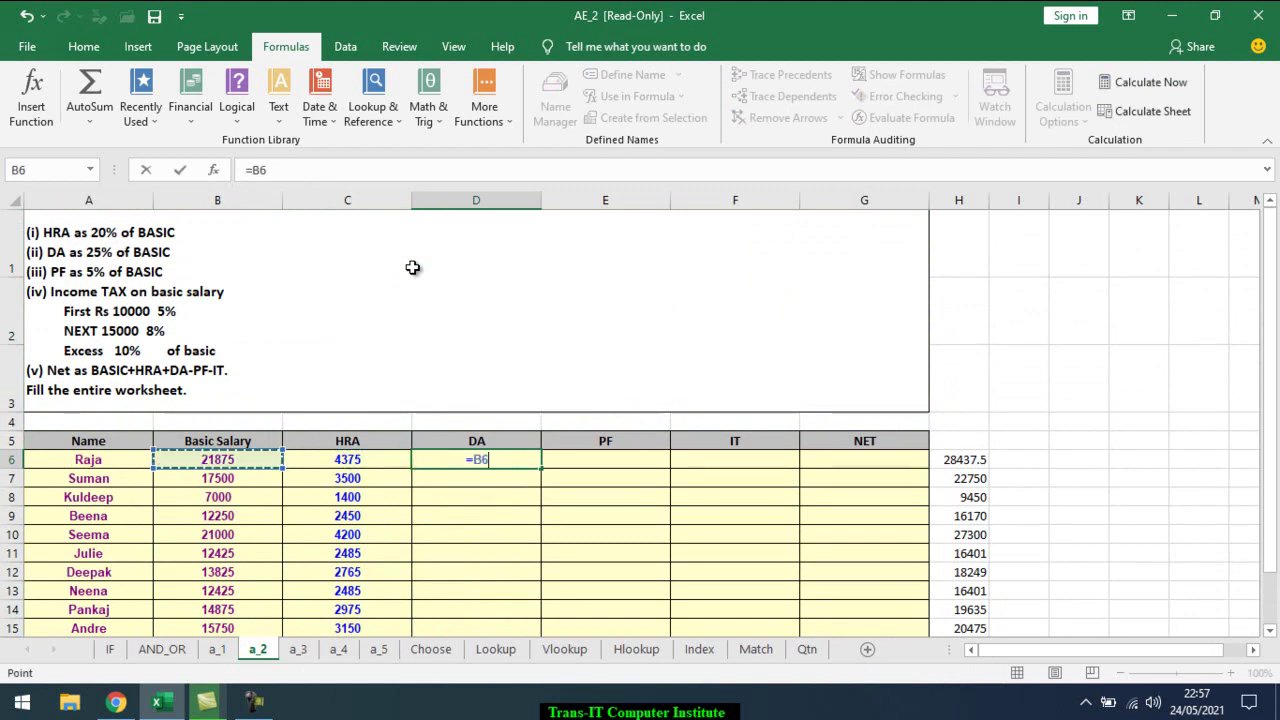
type("*25")
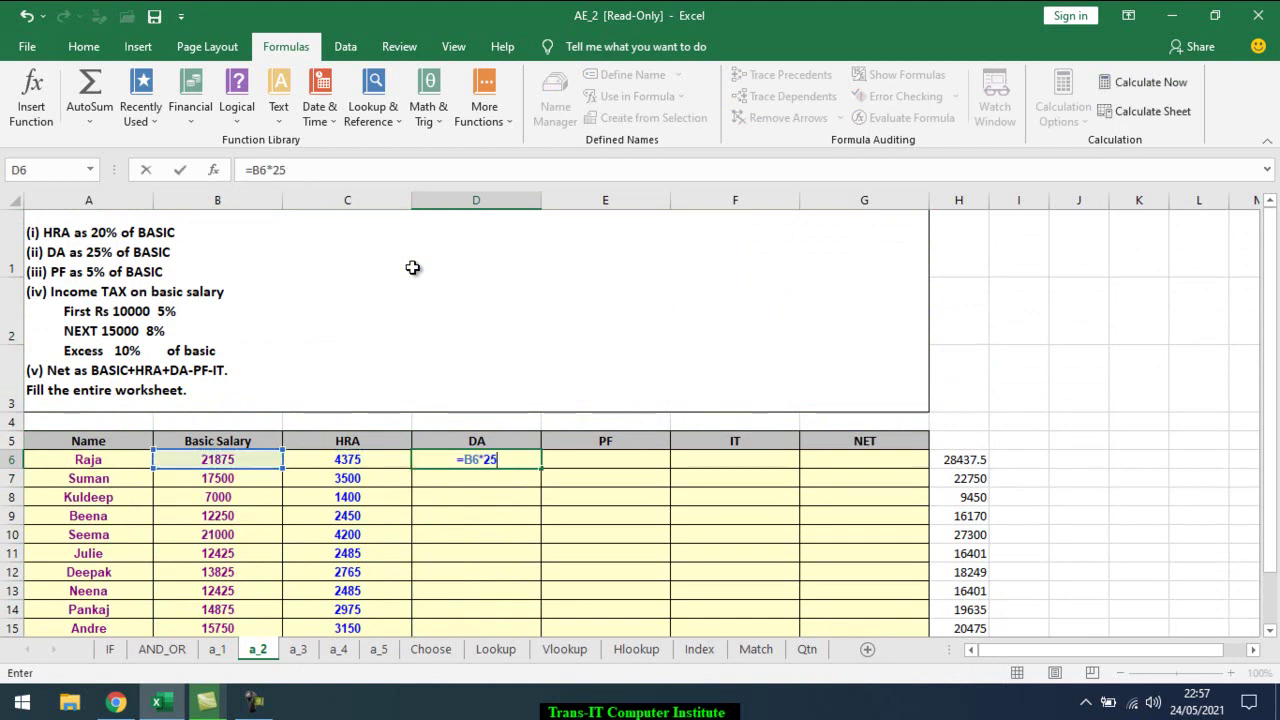
type("%")
key("Return")
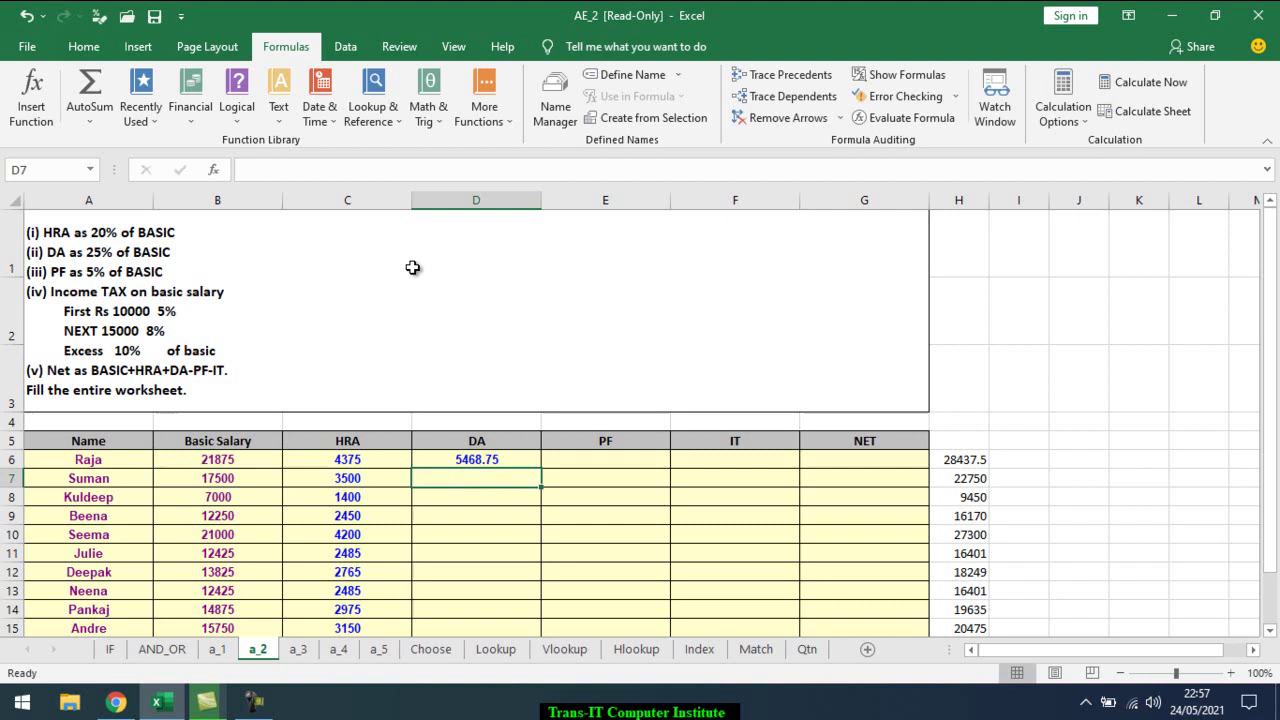
left_click(521, 459)
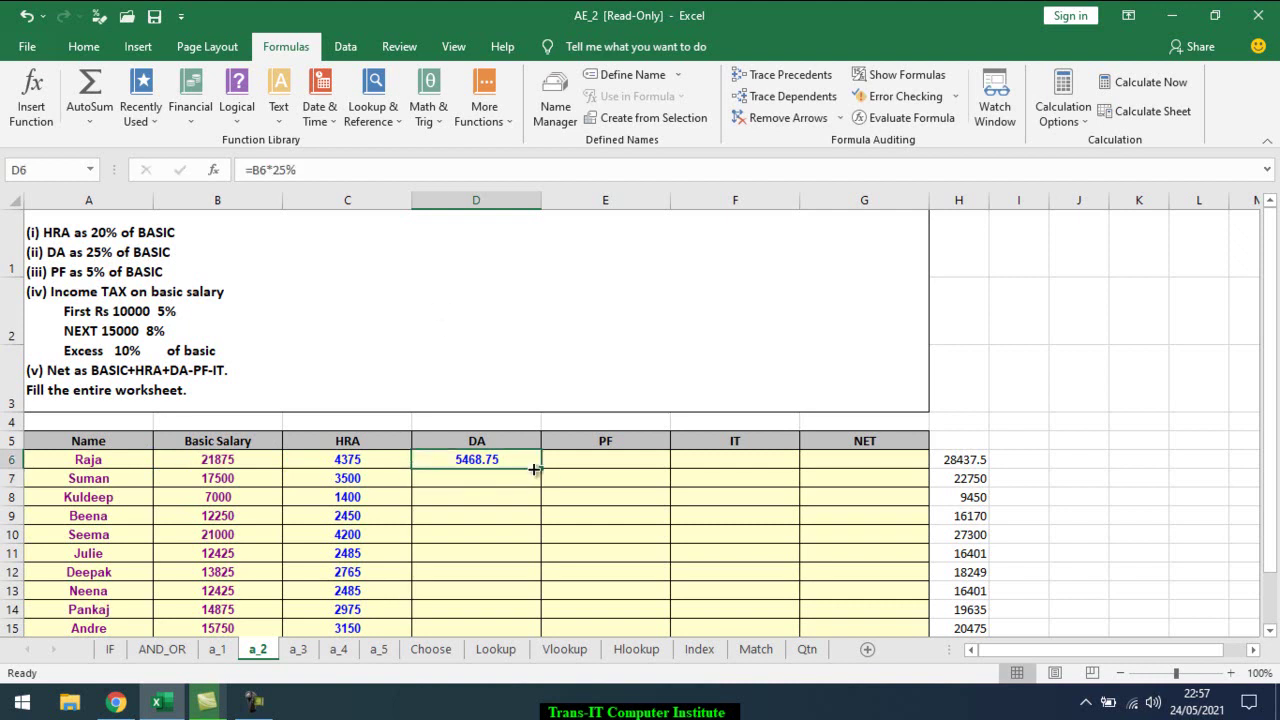
double_click(547, 473)
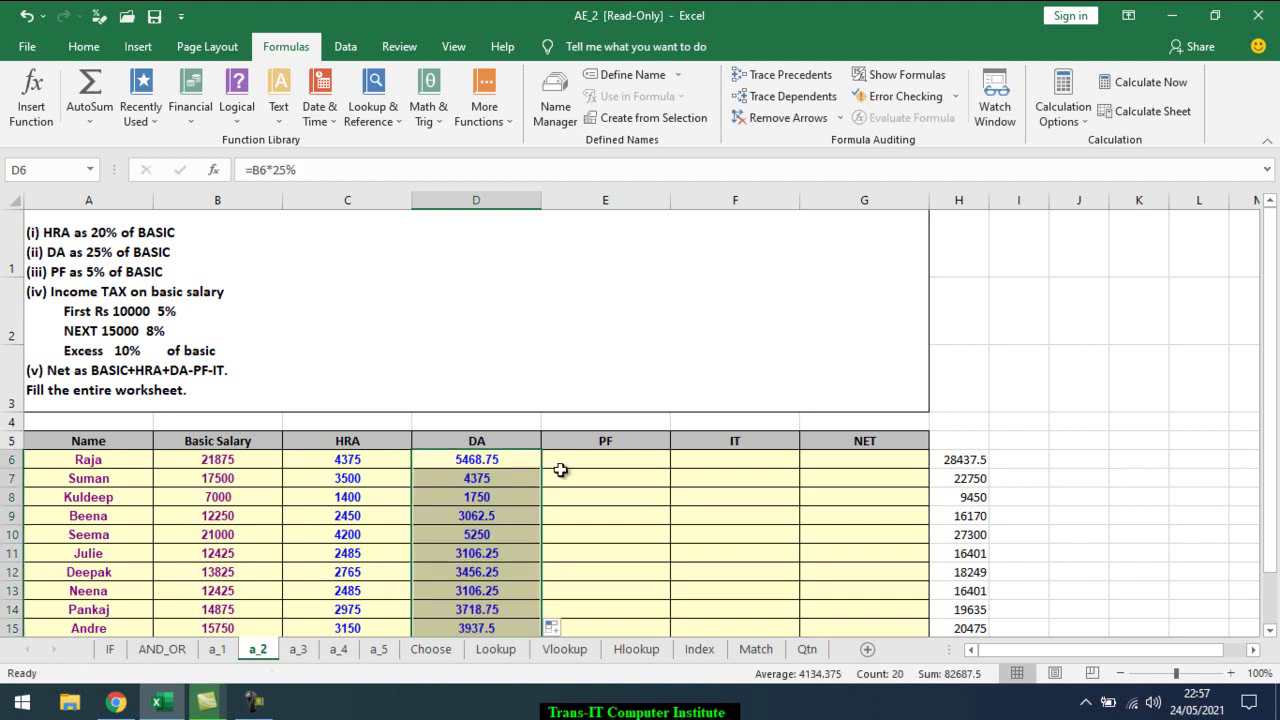
left_click(574, 468)
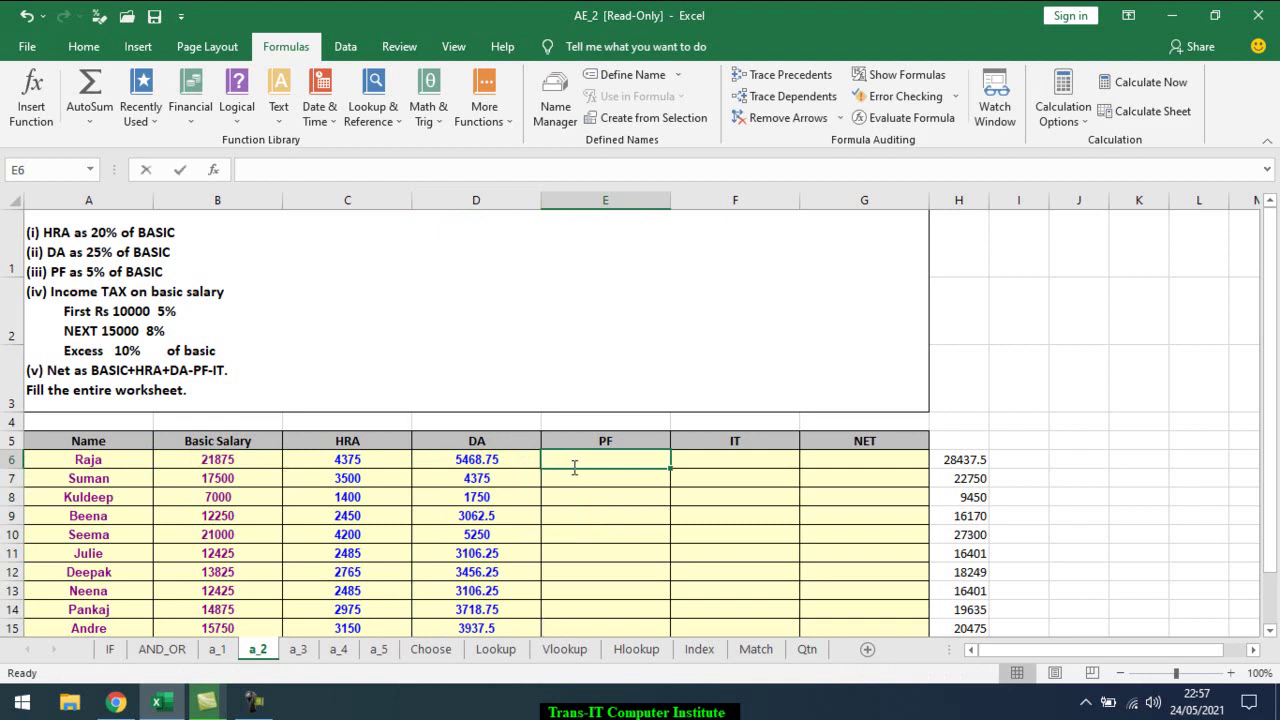
Enter =B6*5% in E6, giving 1093.75 for Raja, and copy the PF formula down the column
type("=")
key("Left")
key("Left")
key("Left")
key("Left")
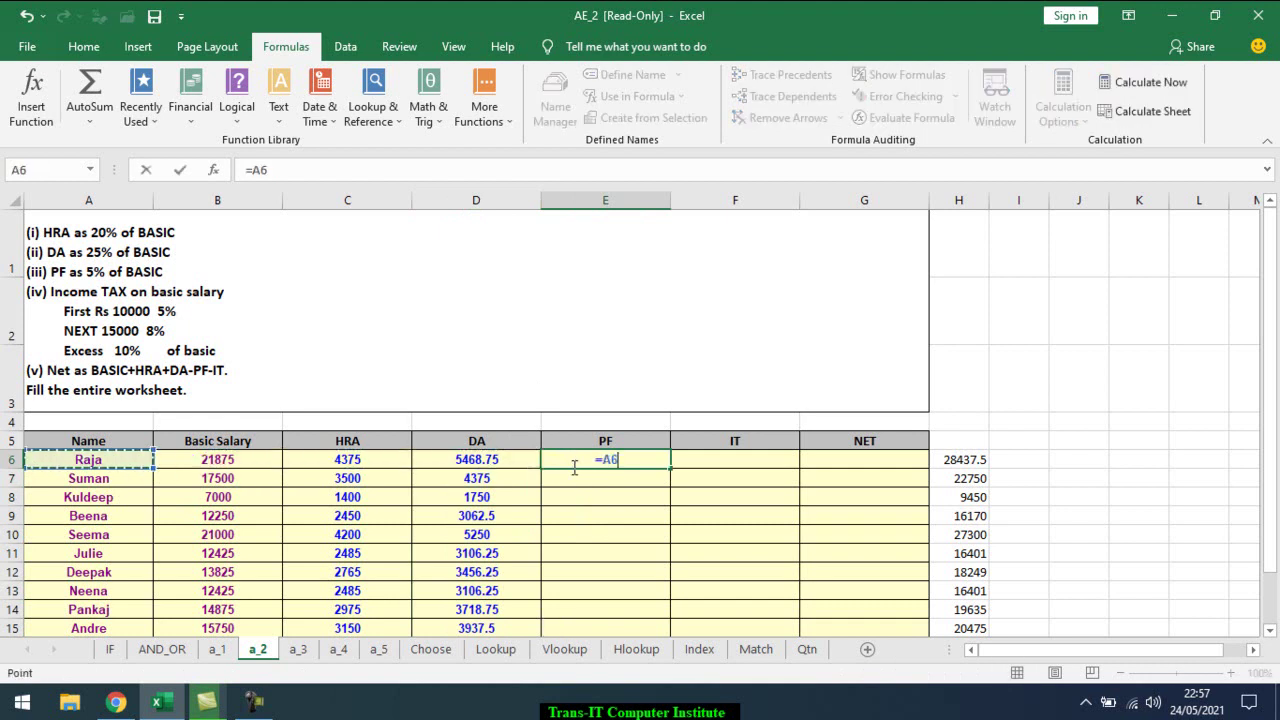
key("Right")
type("*5")
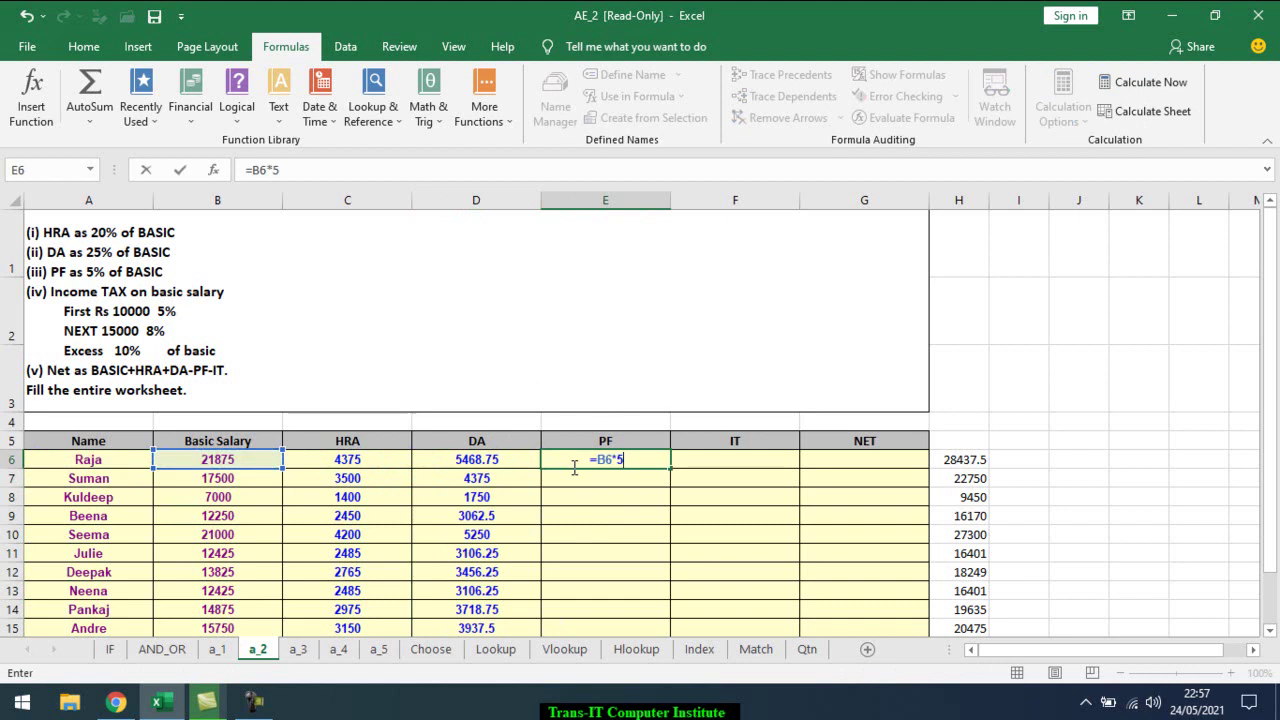
type("%")
key("Return")
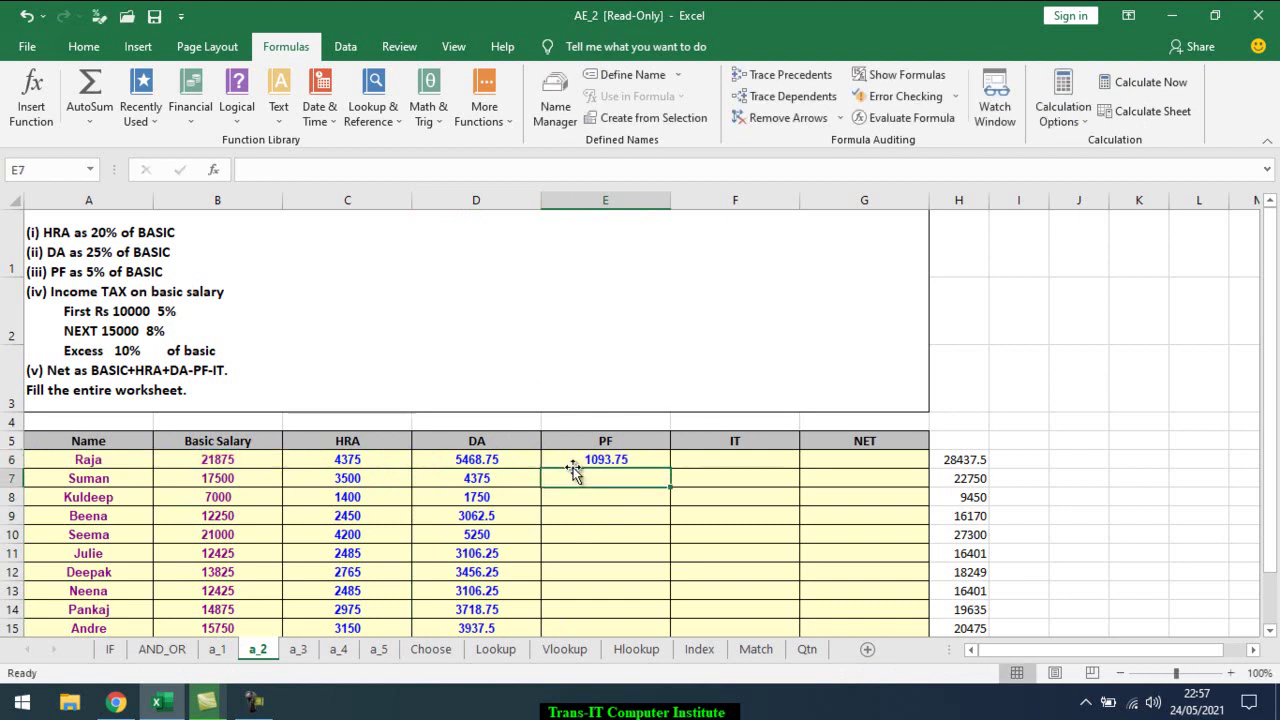
left_click(660, 459)
double_click(669, 468)
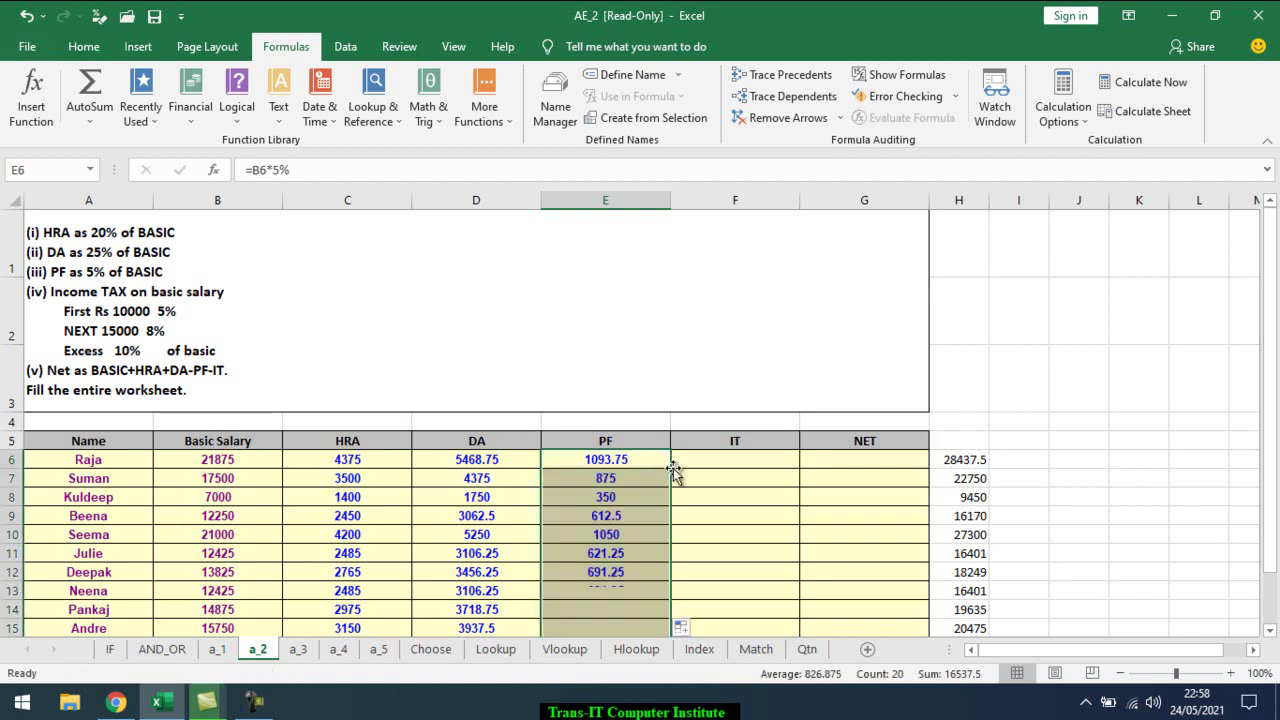
left_click(707, 461)
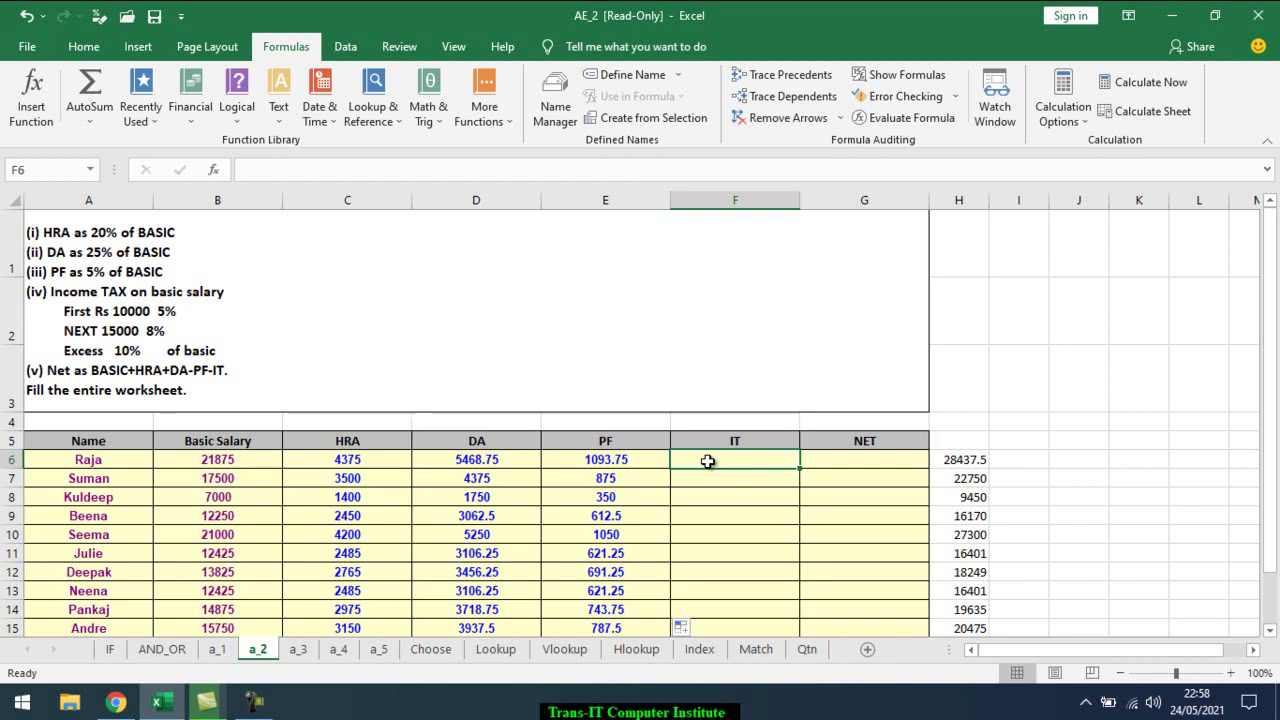
Type =IF(B6>15000,B6*10%, in F6, correcting the mistyped >= comparison
type("=if")
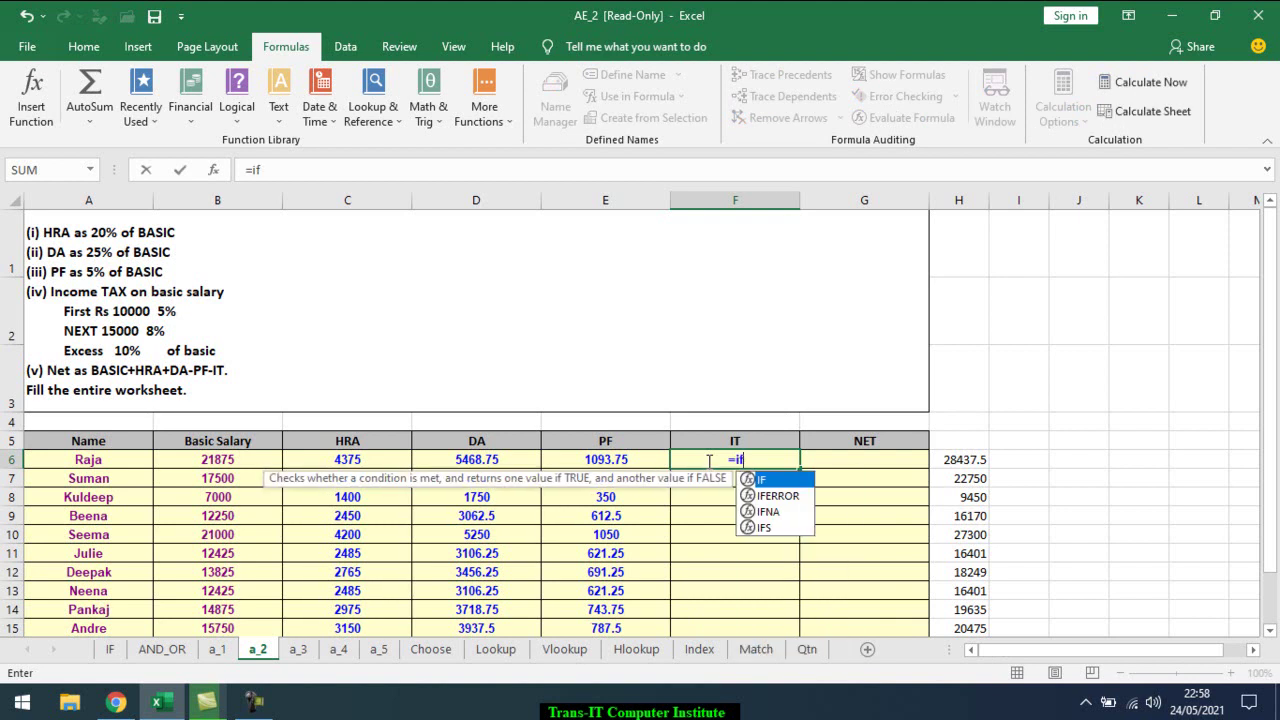
key("Tab")
key("Left")
key("Left")
key("Left")
key("Left")
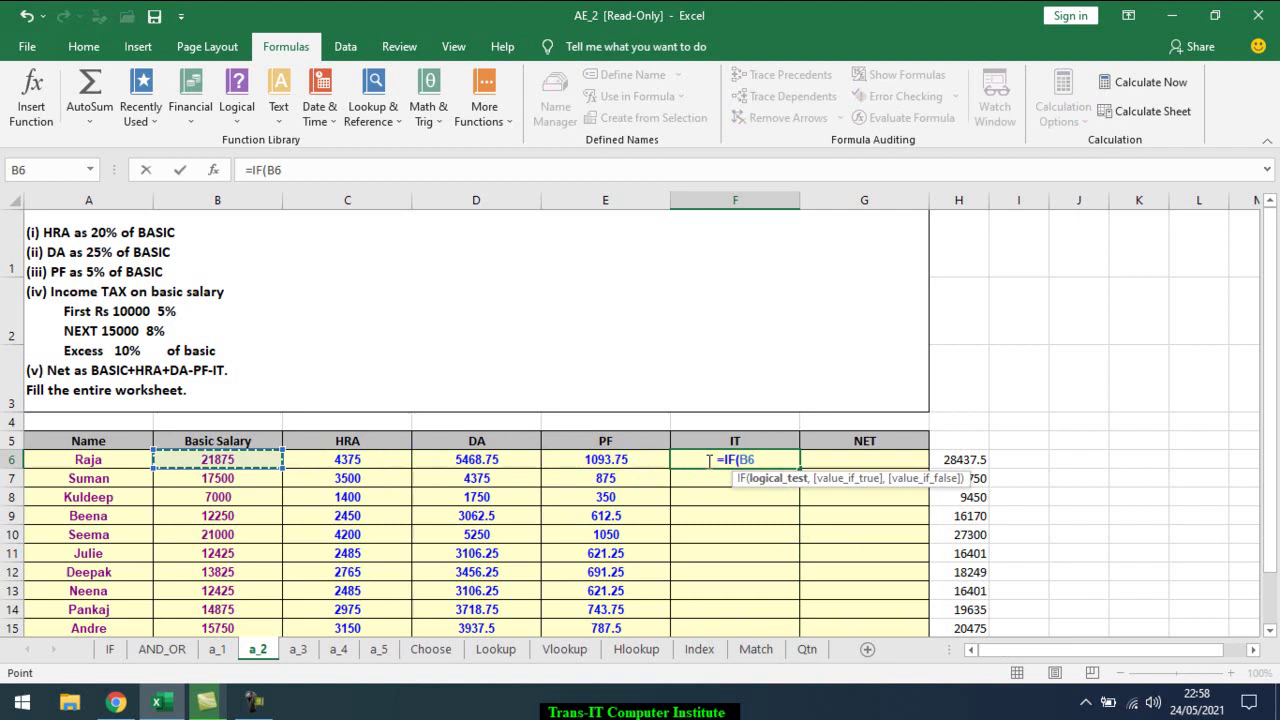
type(">")
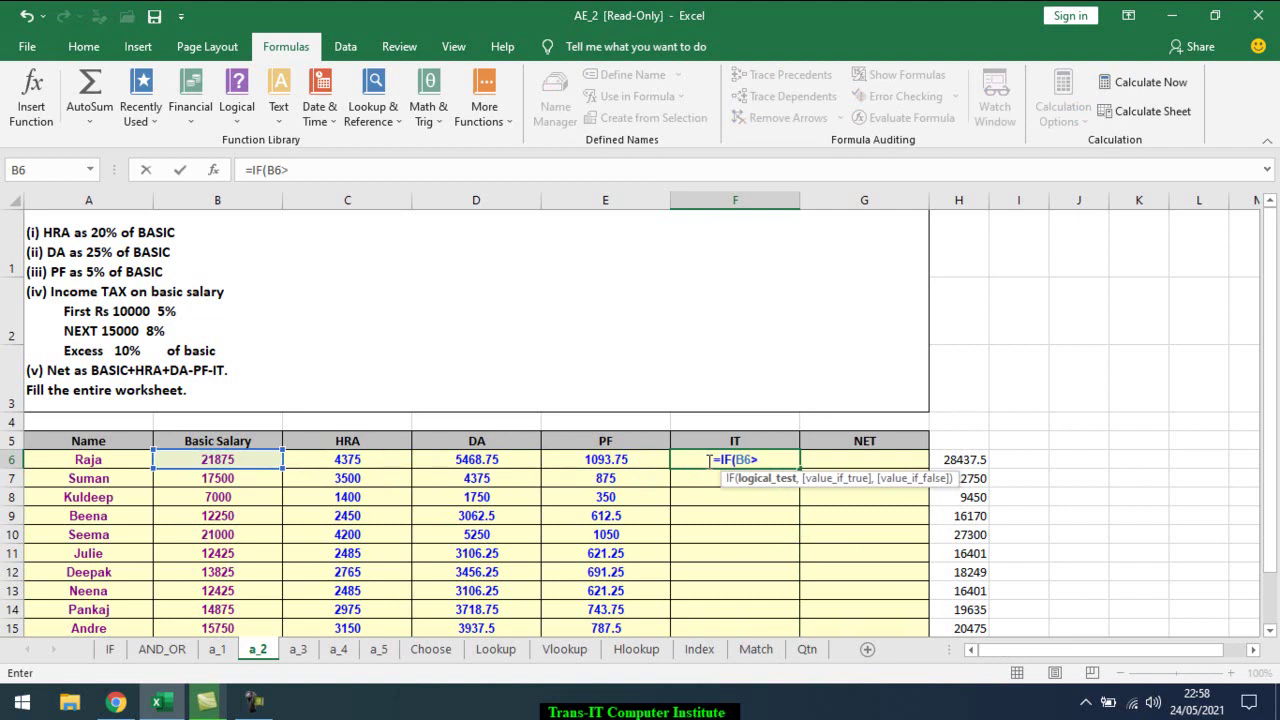
type("=")
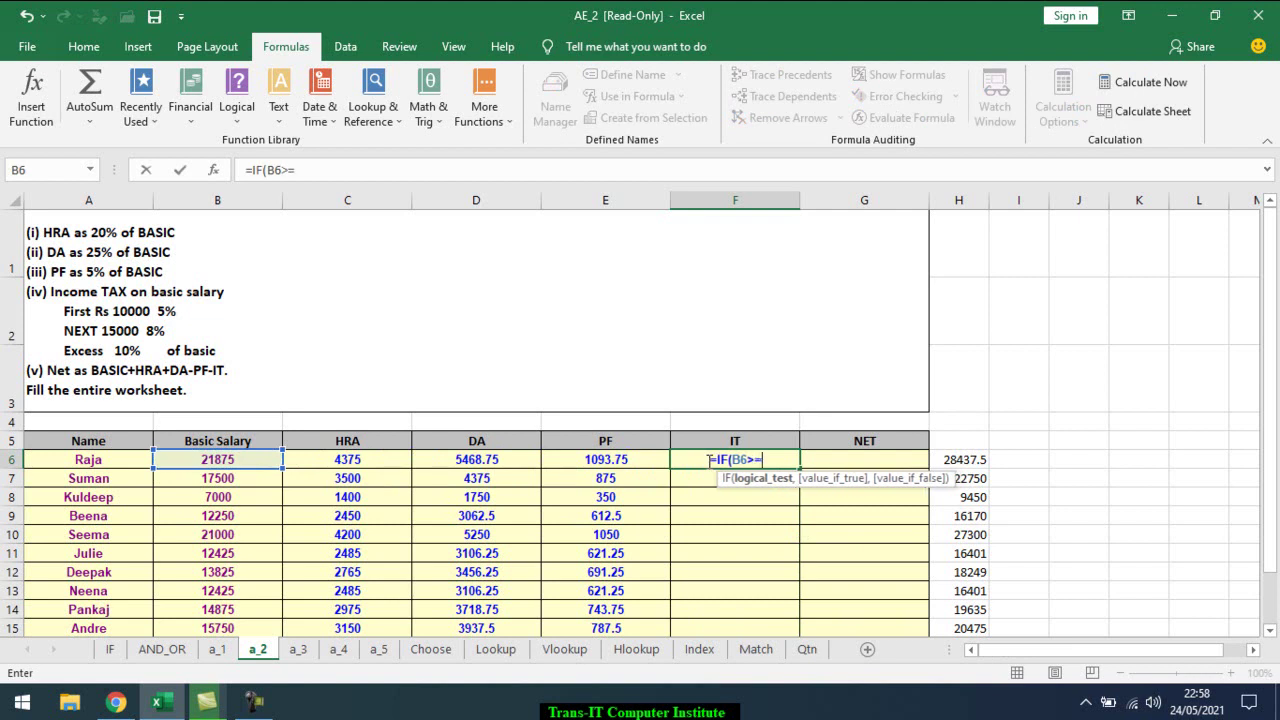
type("15000")
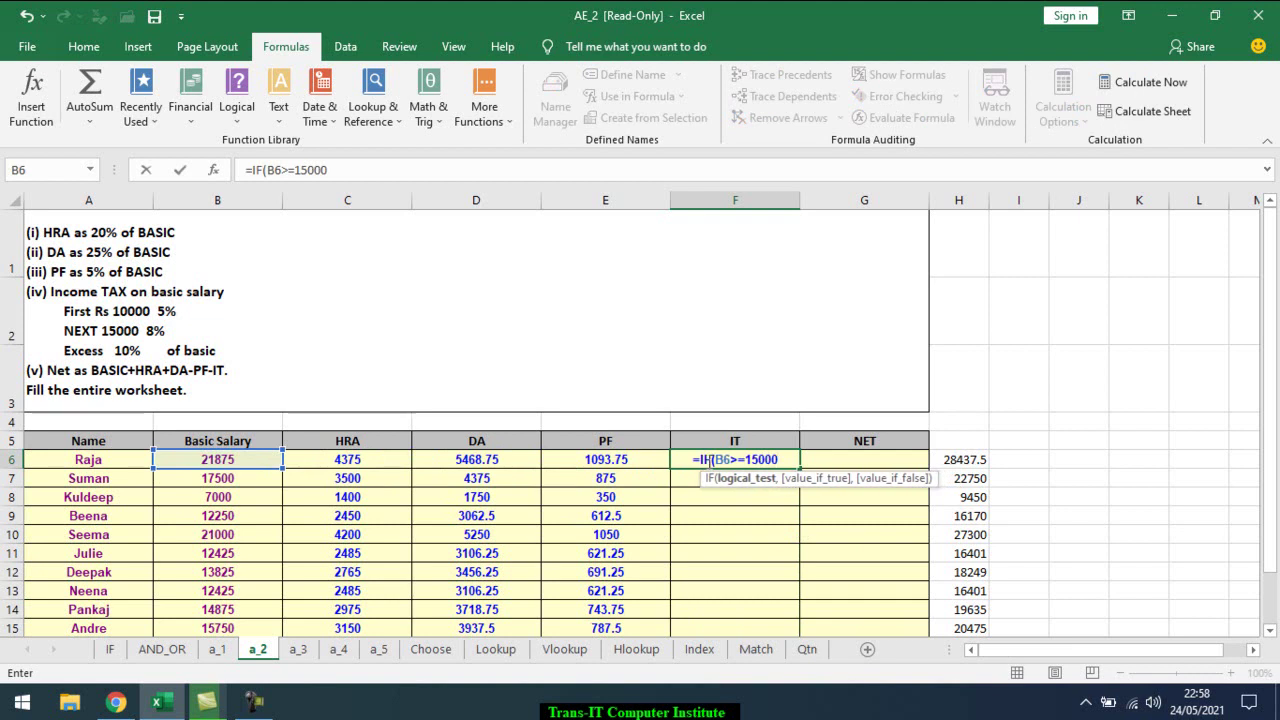
type(",")
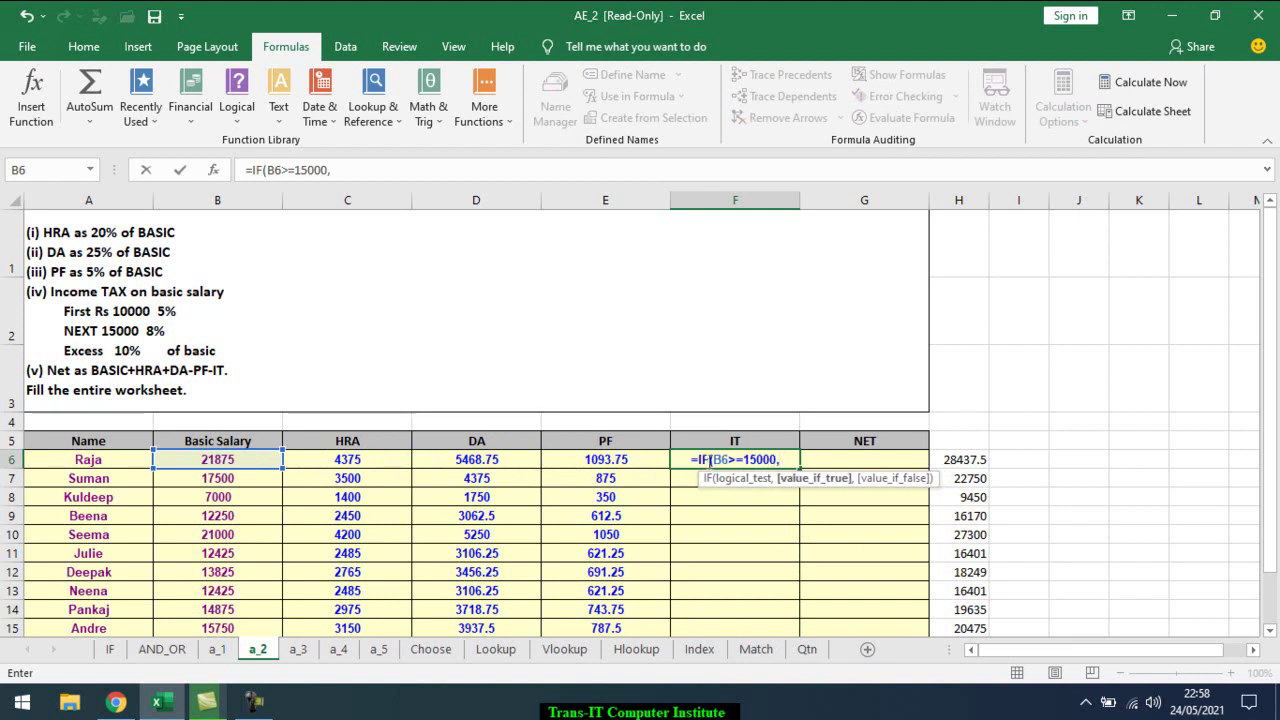
key("BackSpace")
key("BackSpace")
key("BackSpace")
key("BackSpace")
key("BackSpace")
key("BackSpace")
key("BackSpace")
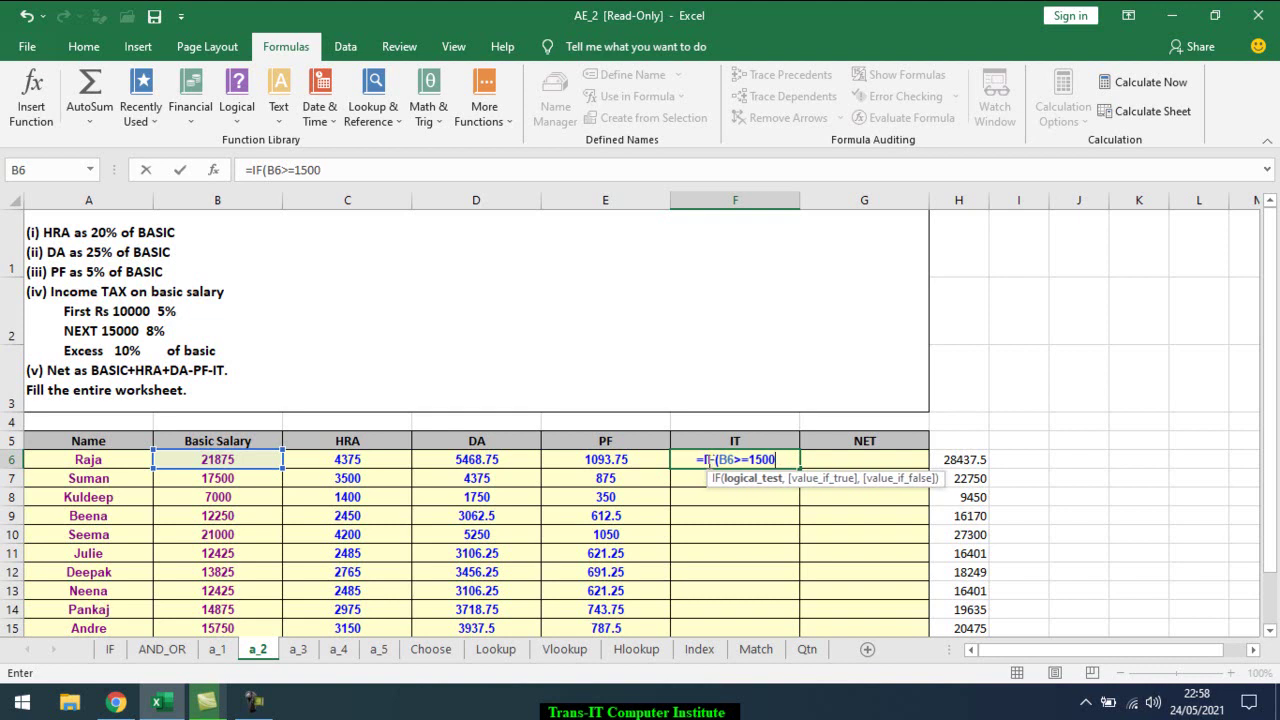
type("15000")
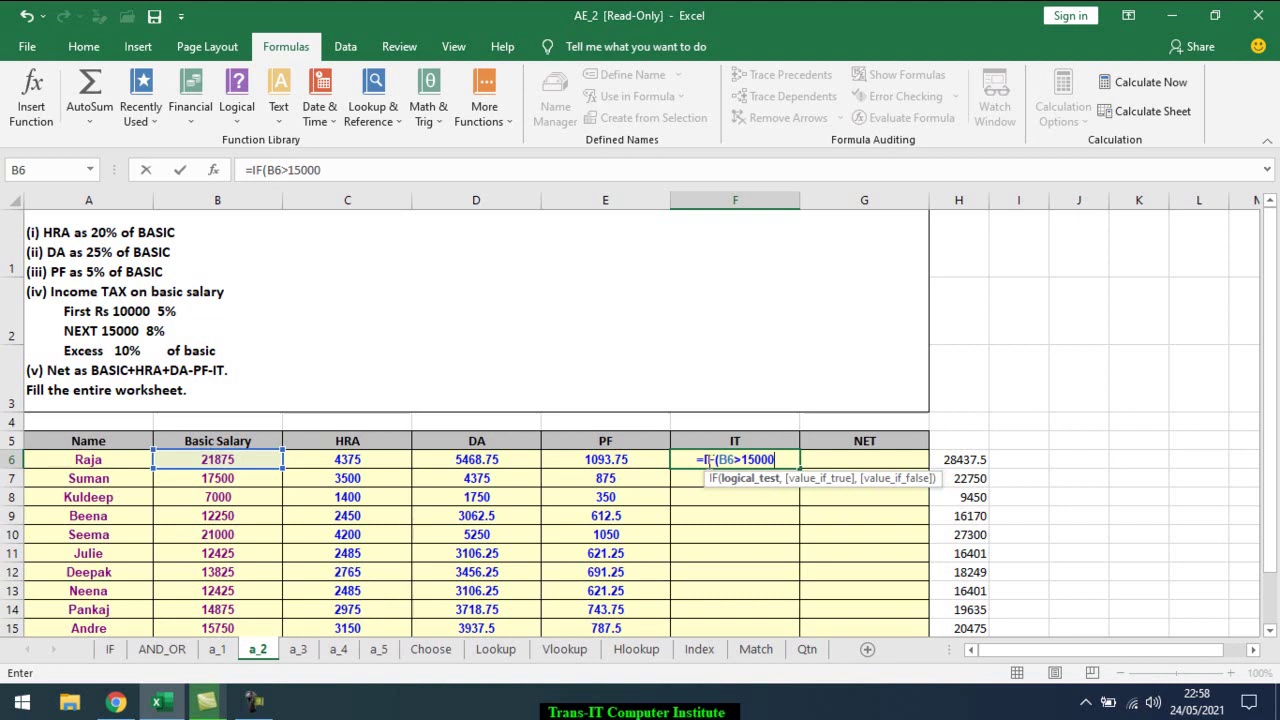
type(",")
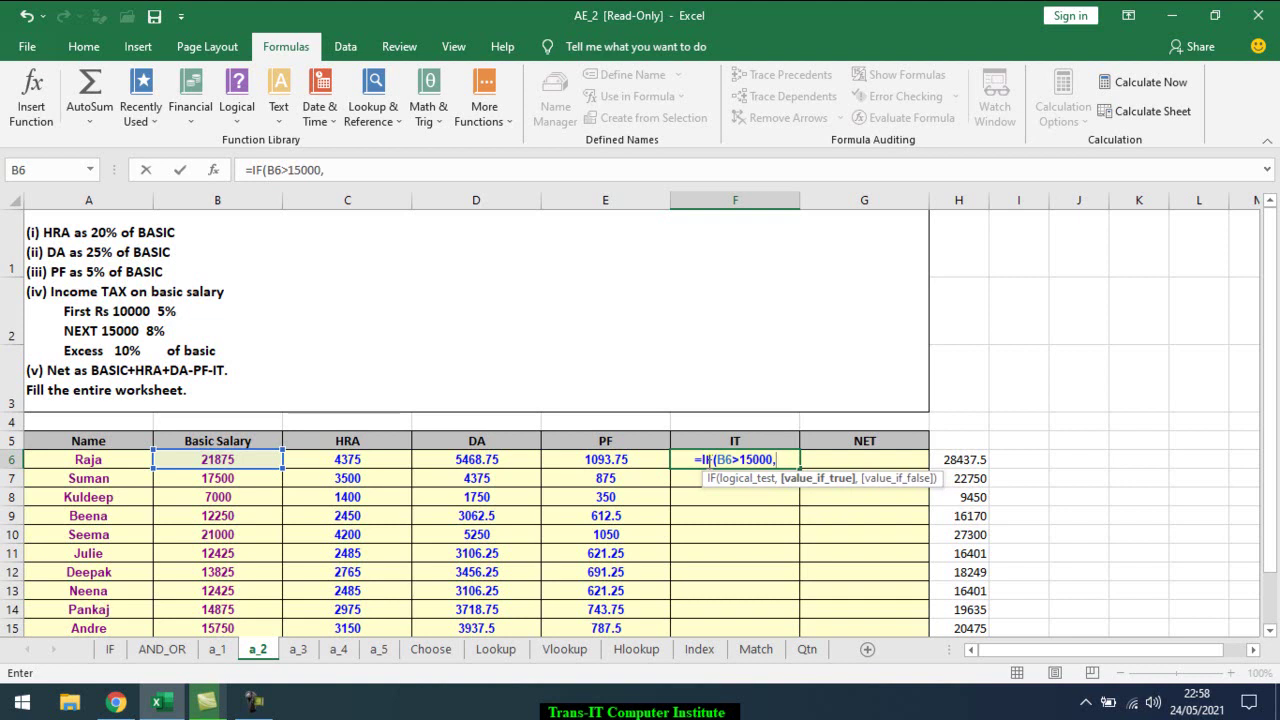
key("Left")
key("Left")
key("Left")
key("Left")
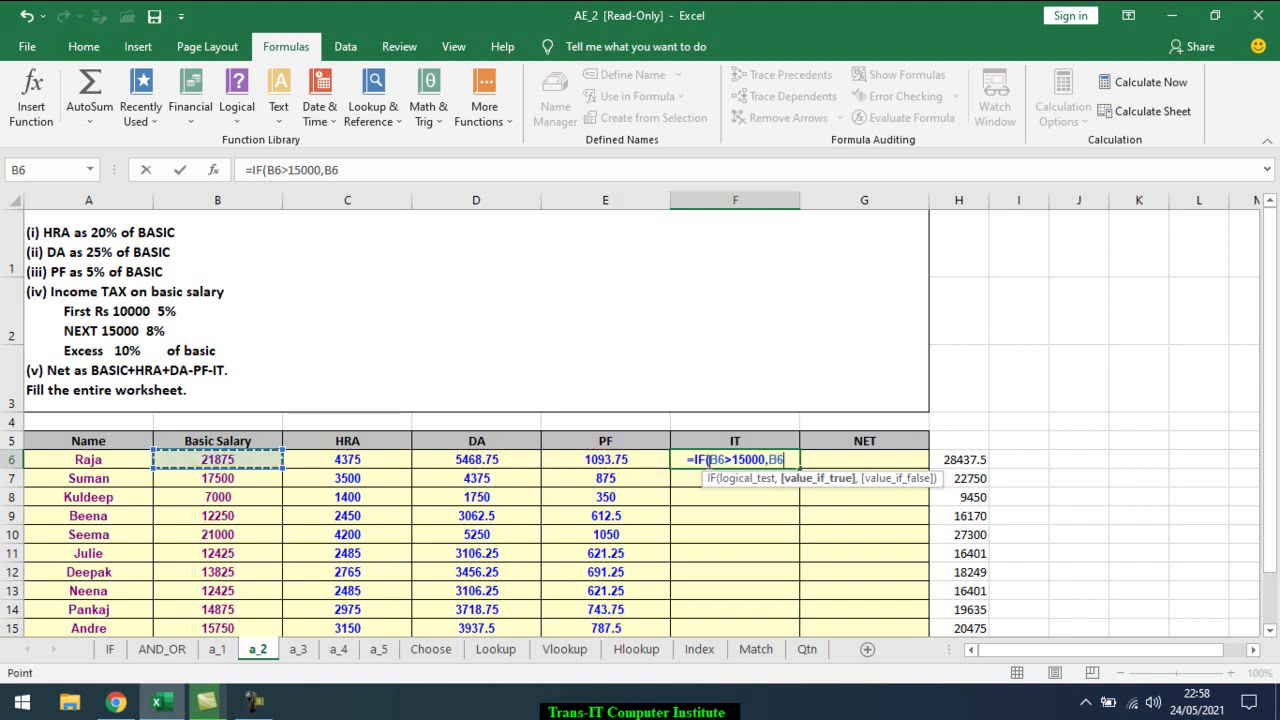
type("*10")
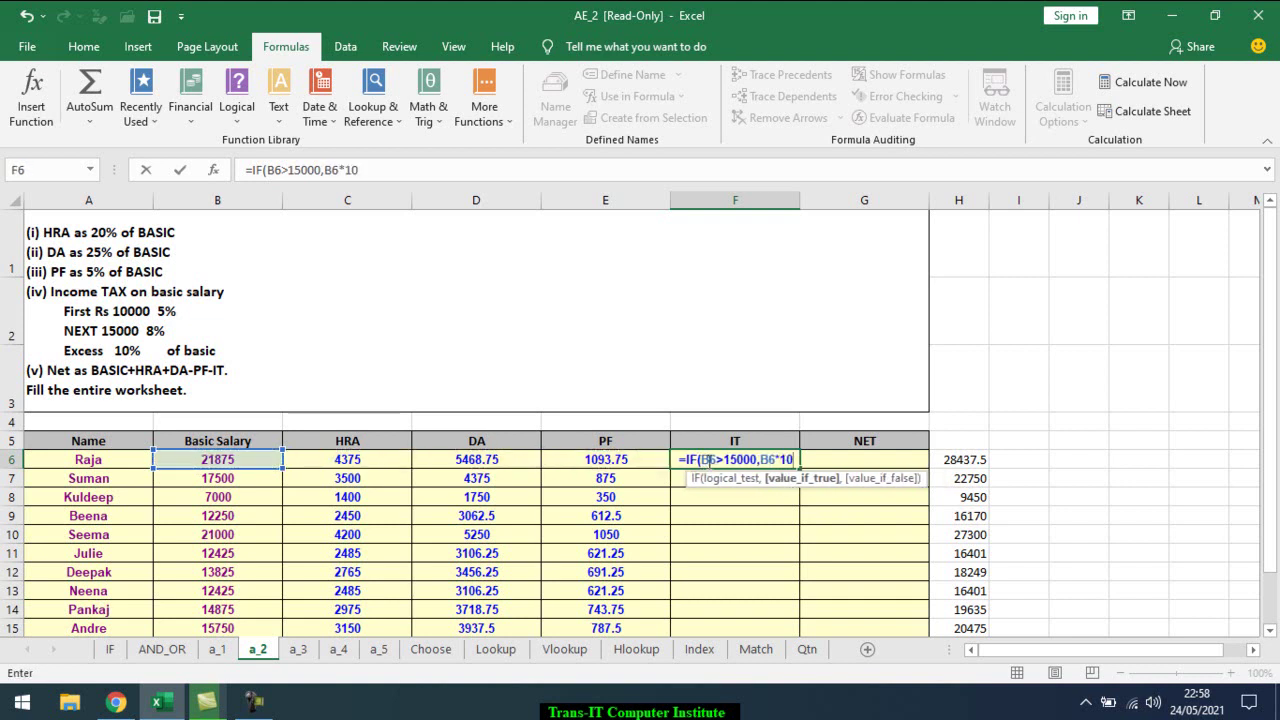
type("%")
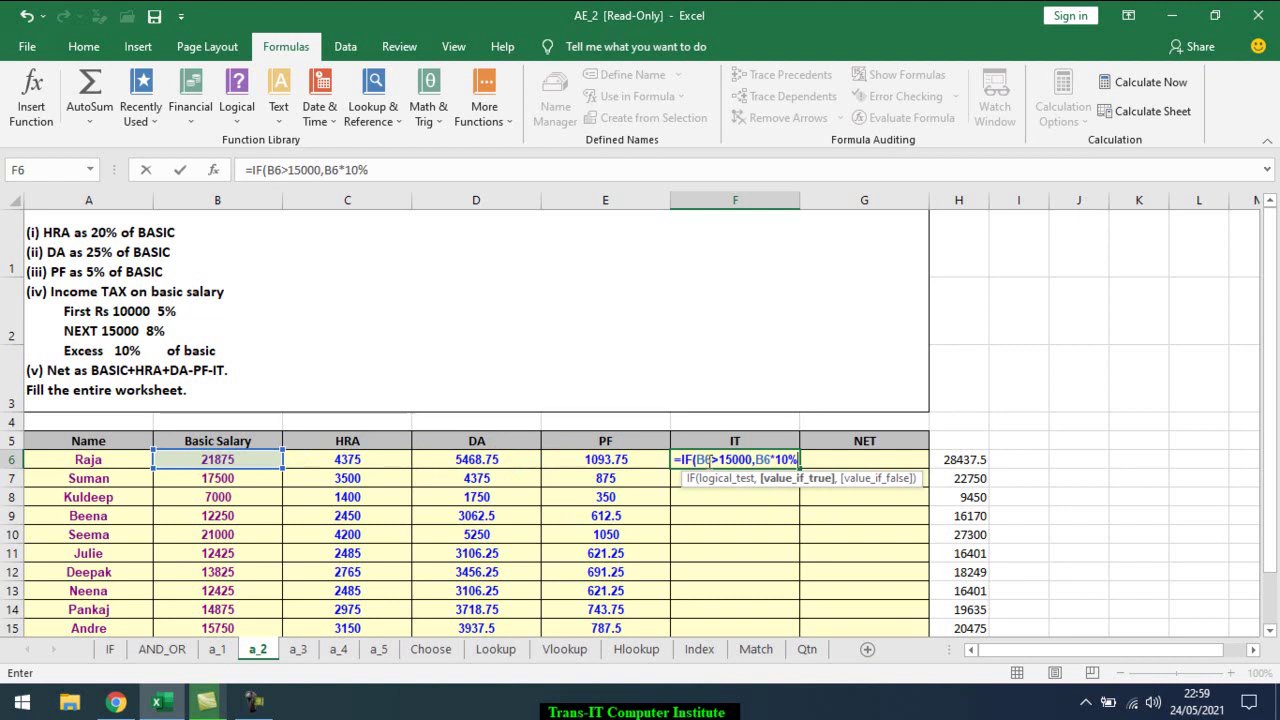
type(",")
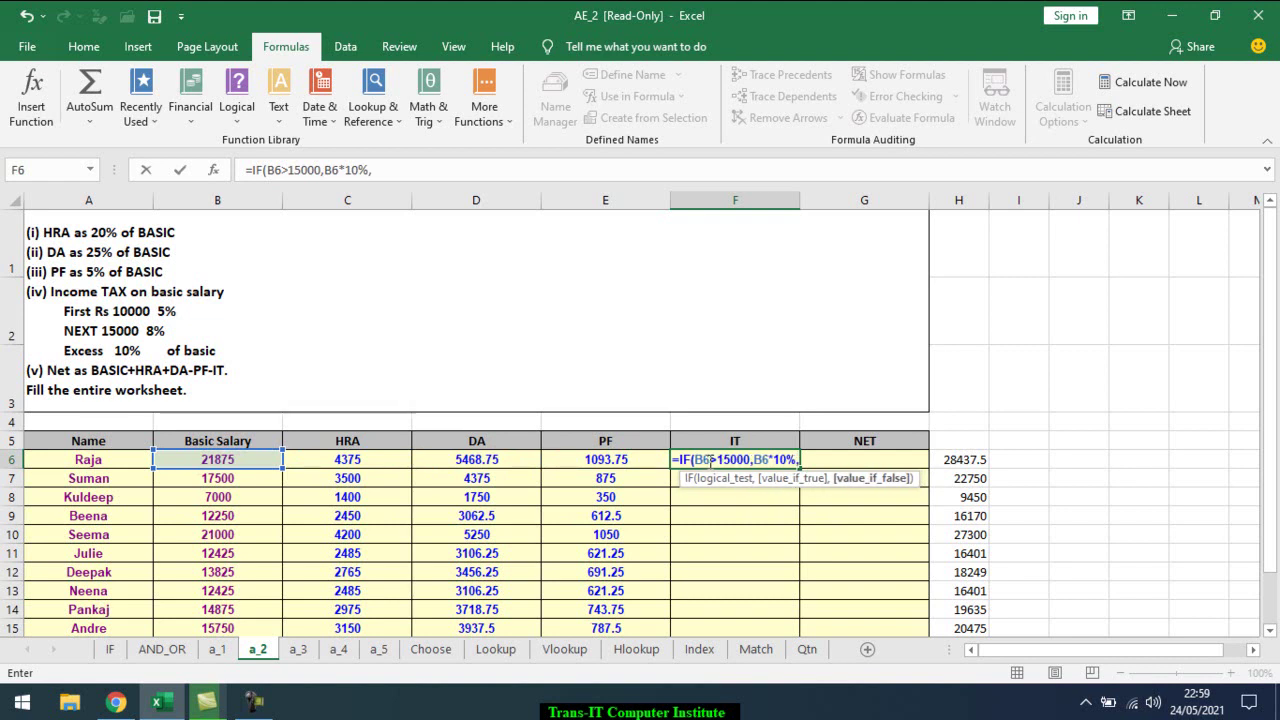
Fix the stray characters after B6 and start a nested IF at the formula's end
left_click(710, 459)
type("if")
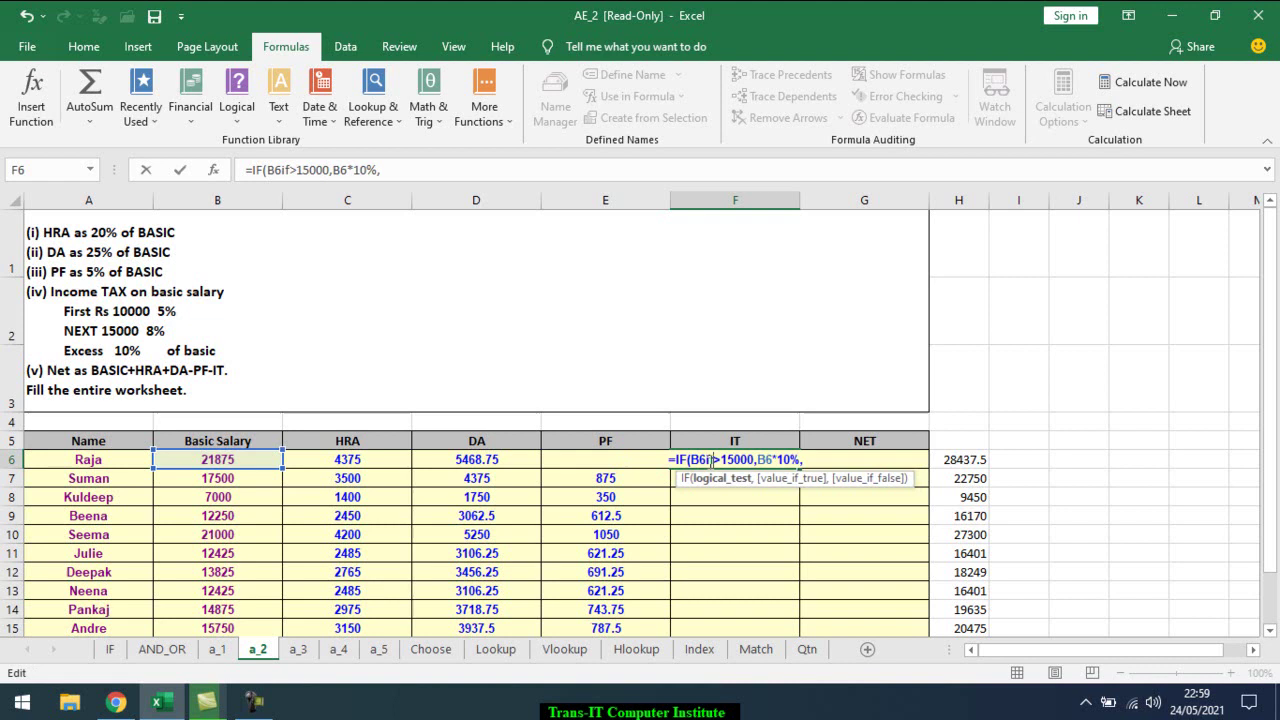
key("BackSpace")
key("BackSpace")
key("BackSpace")
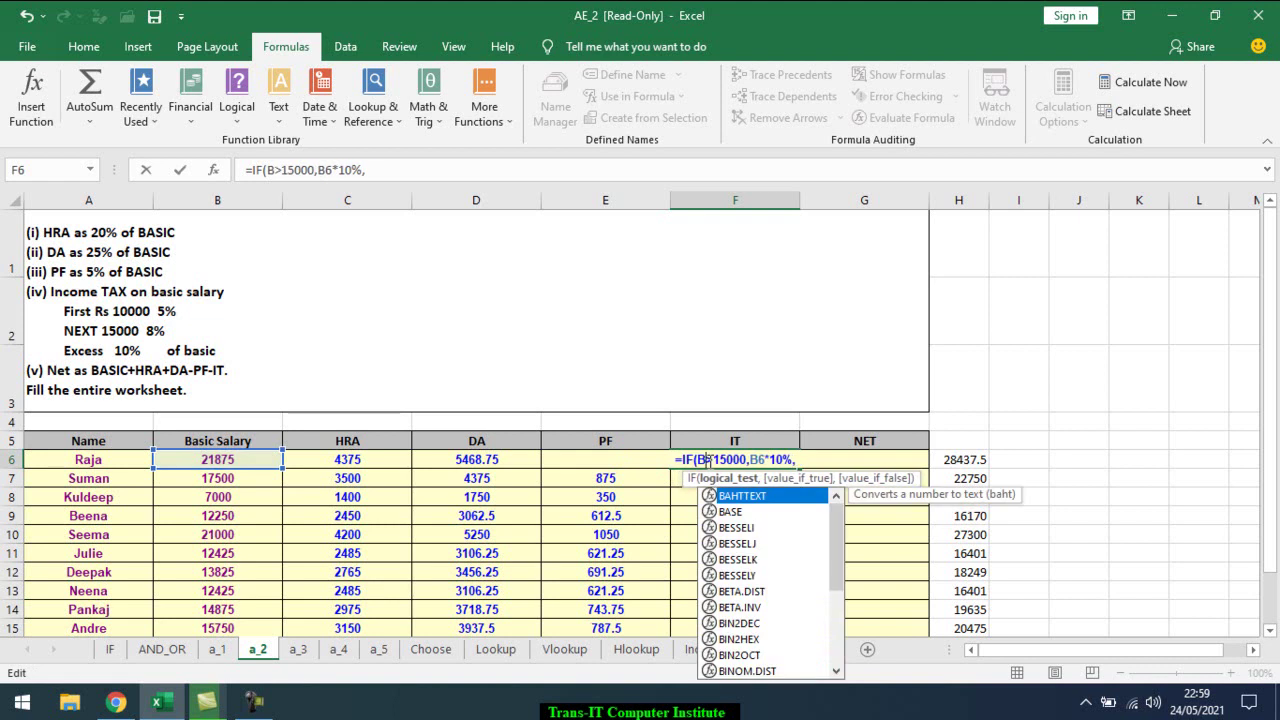
type("6")
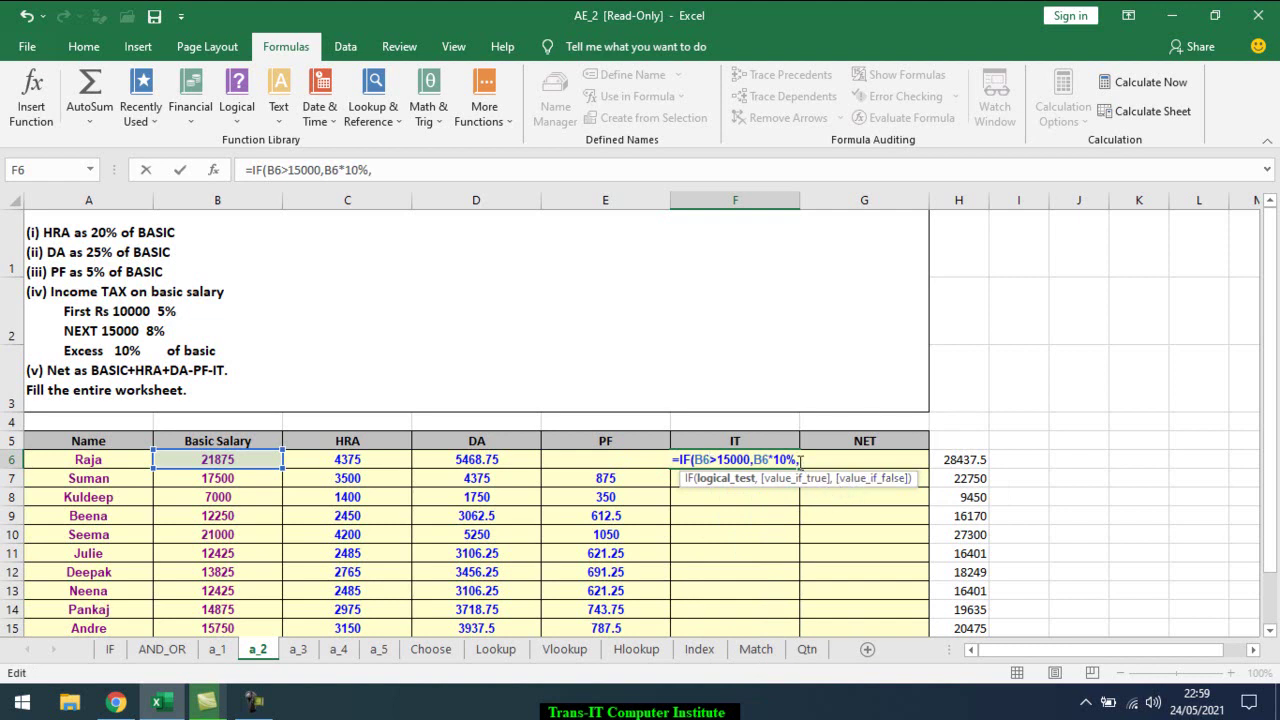
left_click(800, 460)
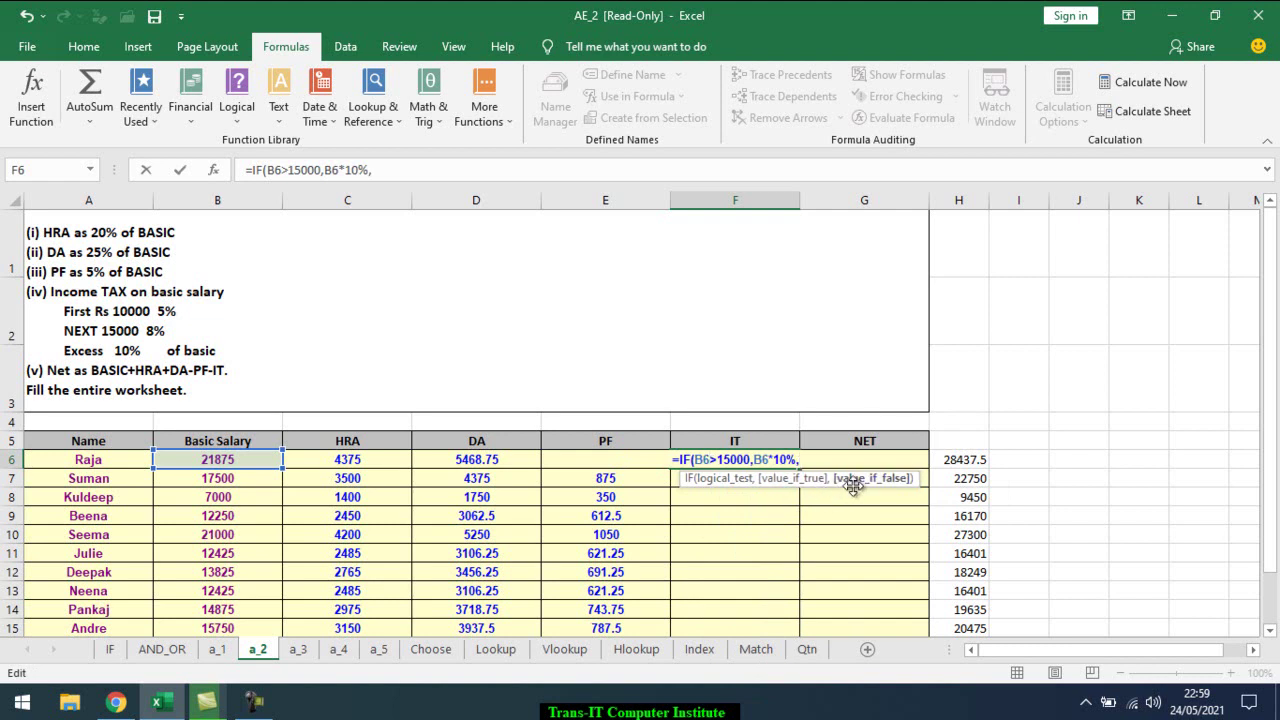
type("if")
double_click(853, 486)
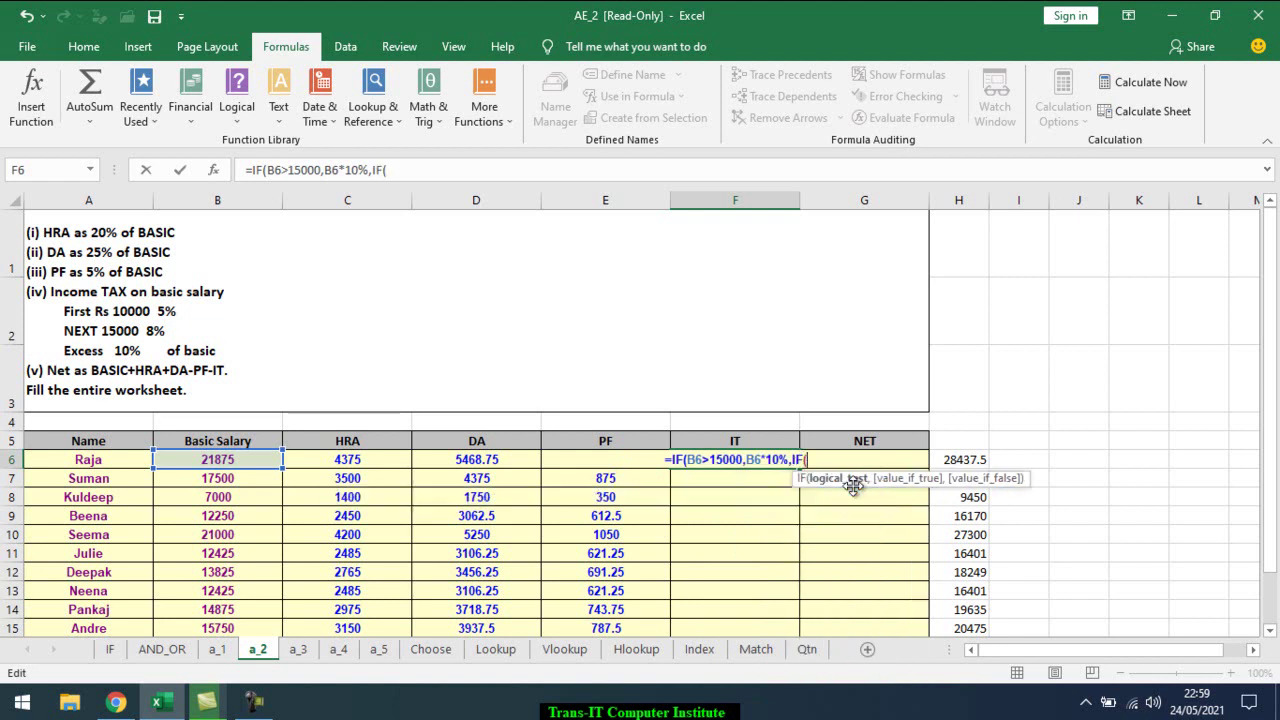
Complete the nested IF as B6>10000 at 8%, otherwise 5%, giving 2187.5 for Raja
left_click(242, 459)
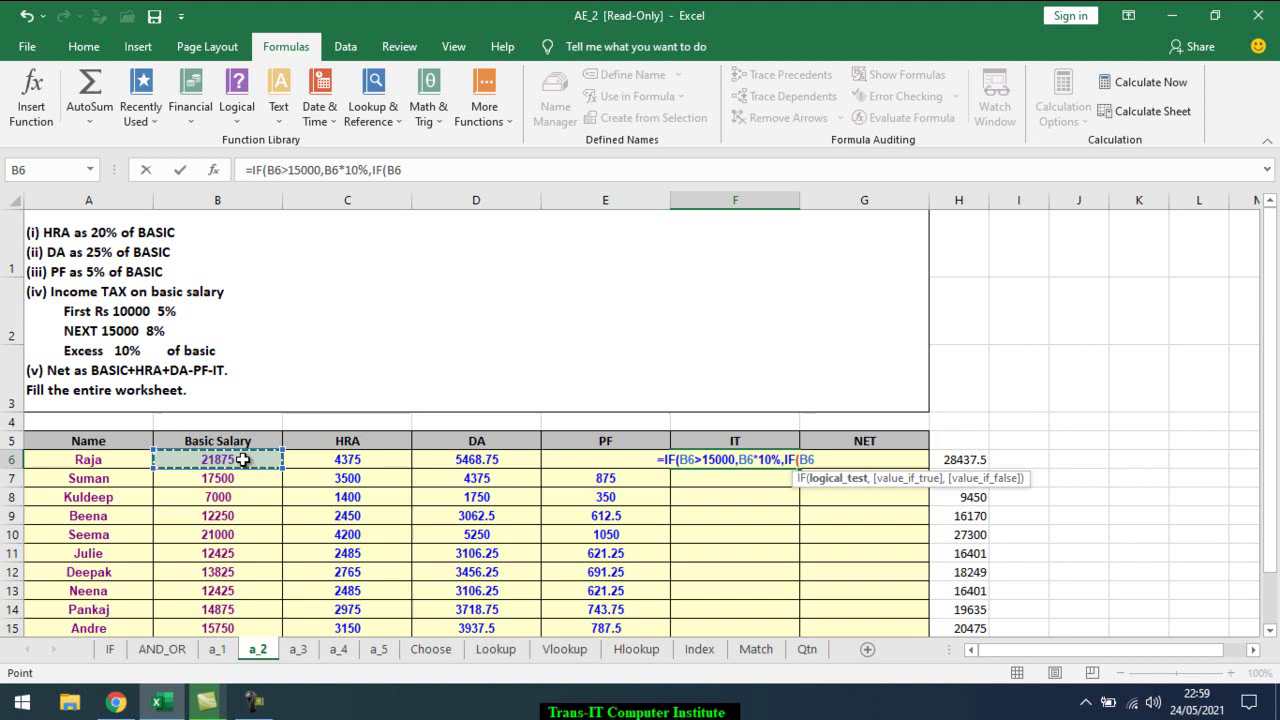
type(">")
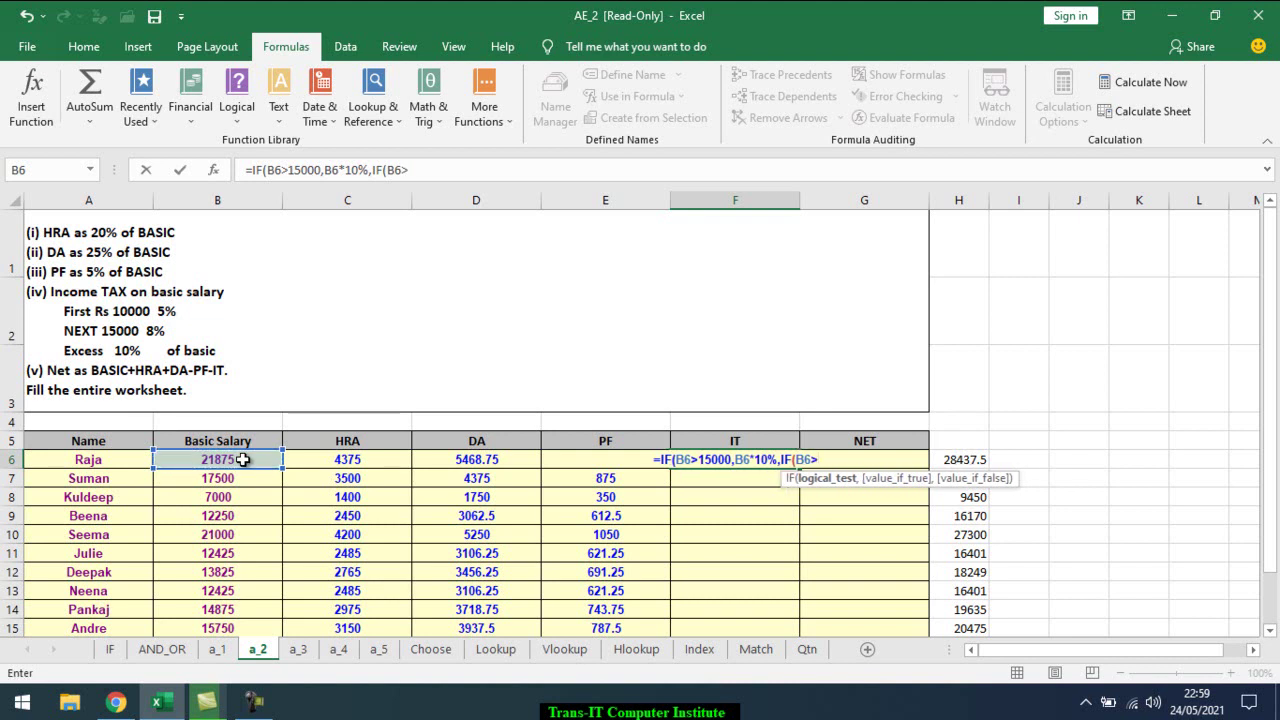
type("10000")
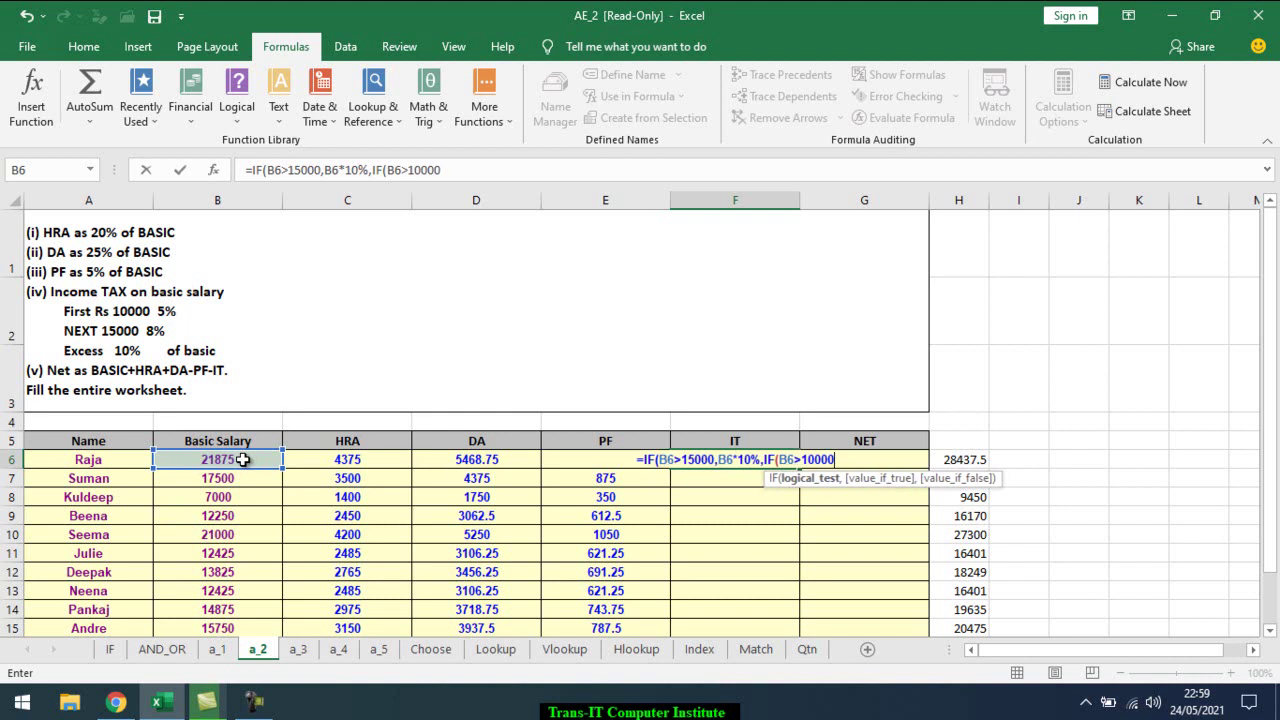
type(",")
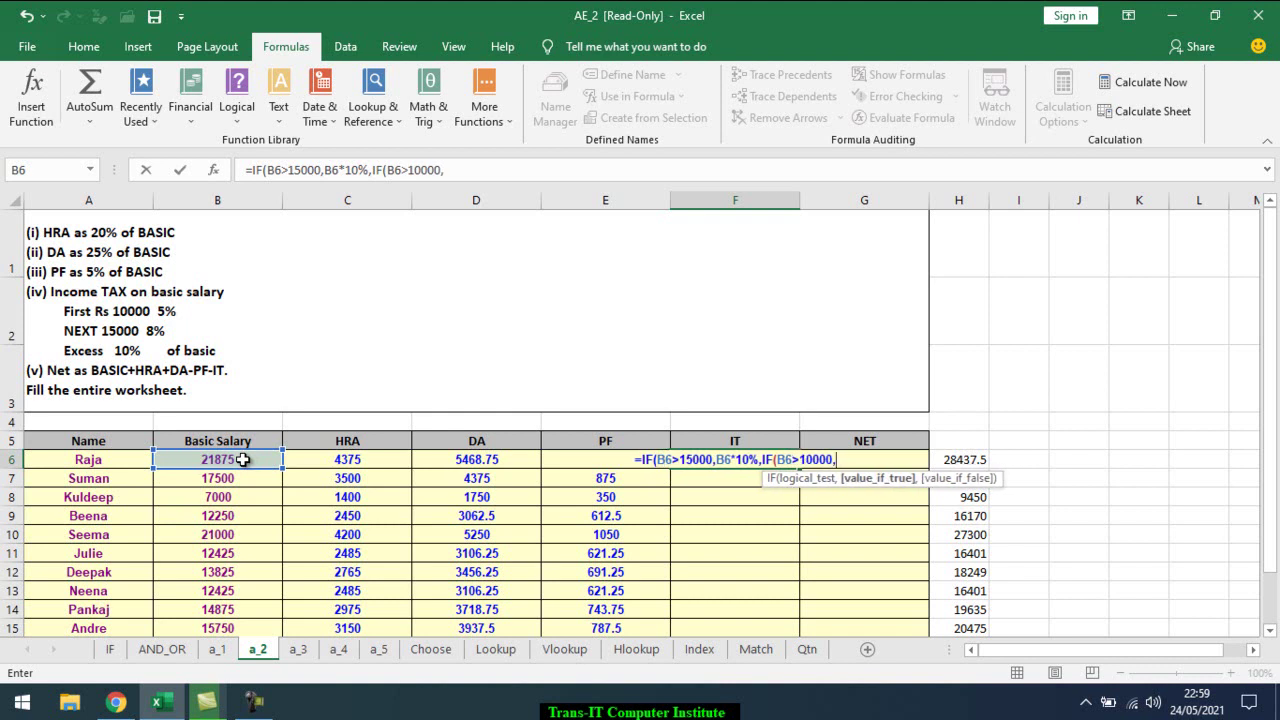
left_click(243, 459)
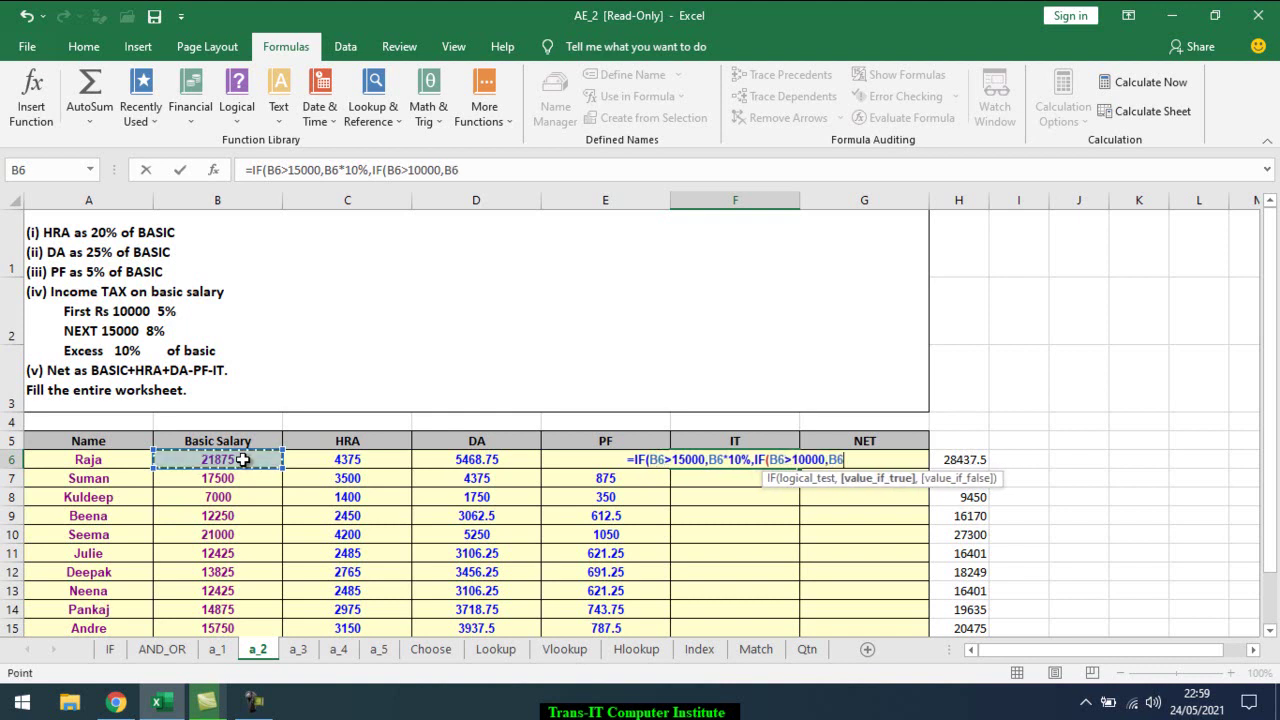
type("*")
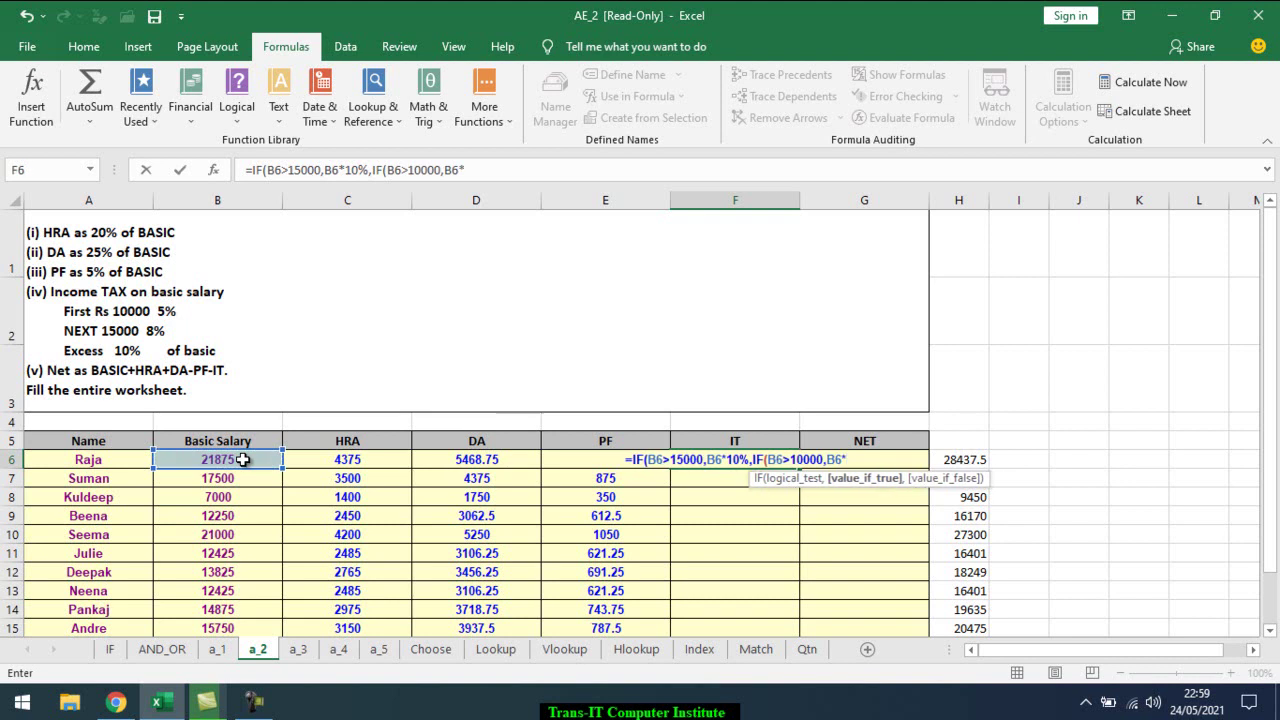
type("8%")
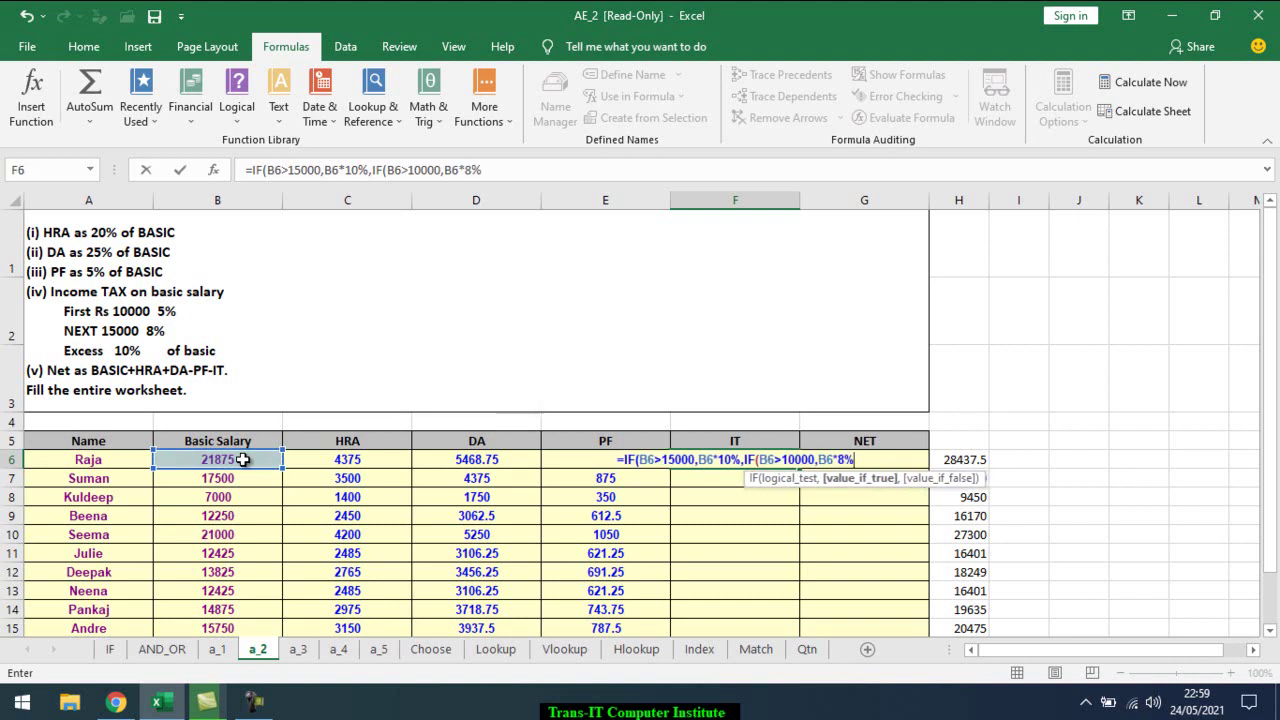
type(",")
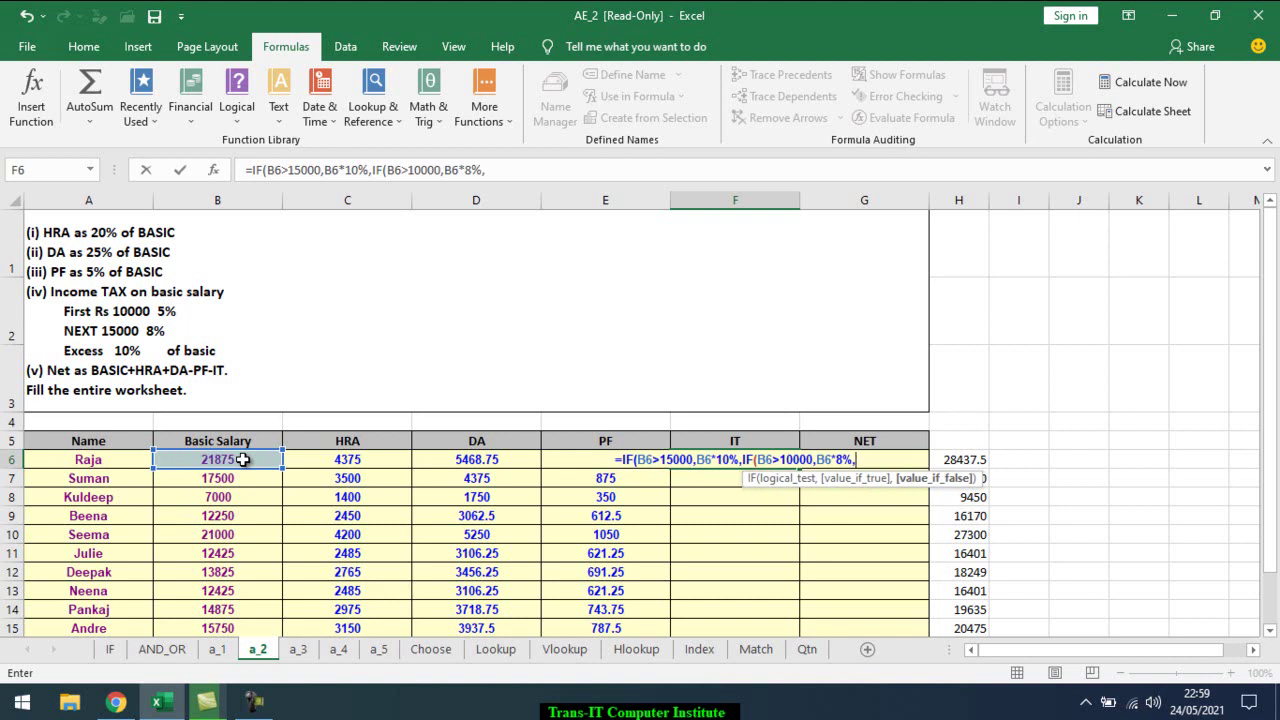
left_click(243, 459)
type("*5")
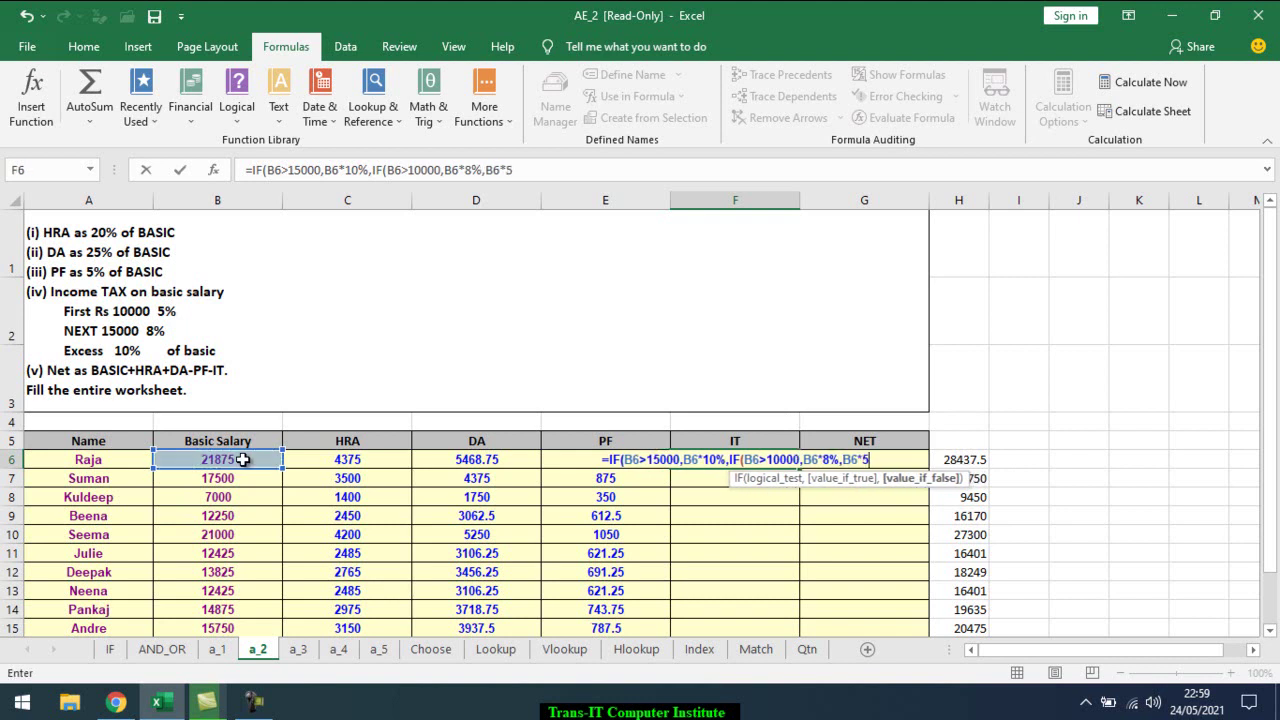
type("%))")
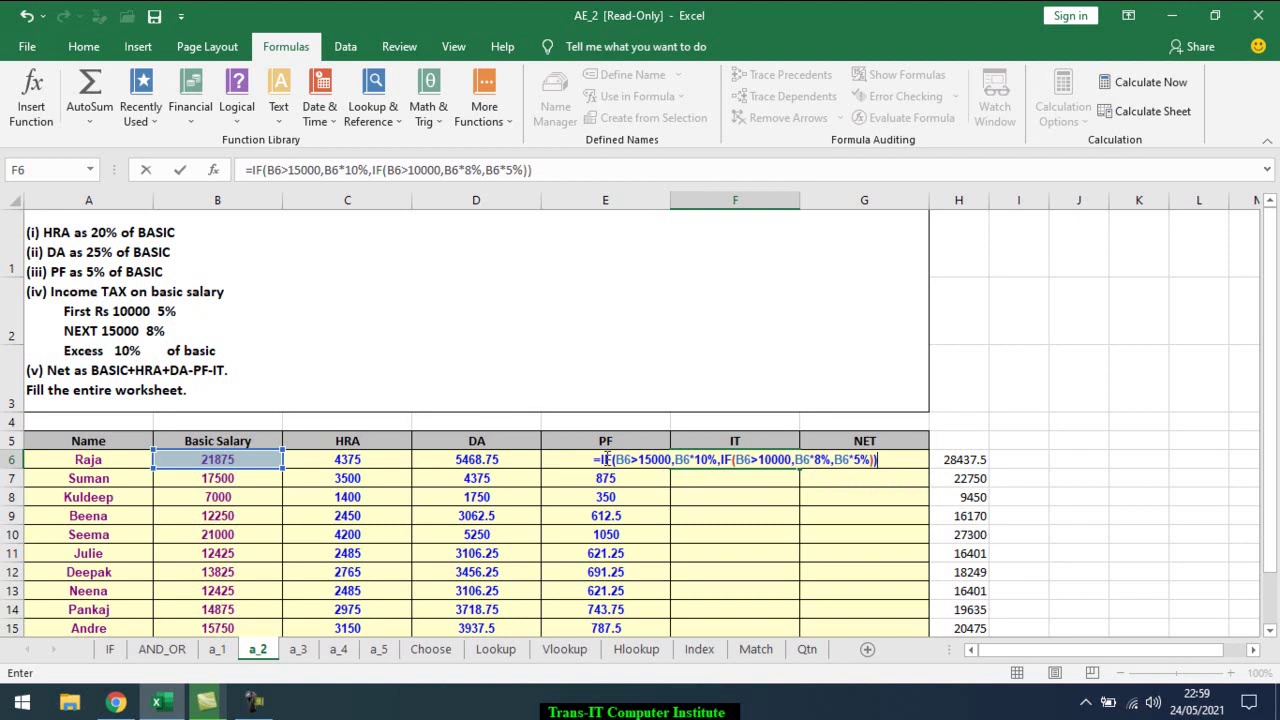
key("Return")
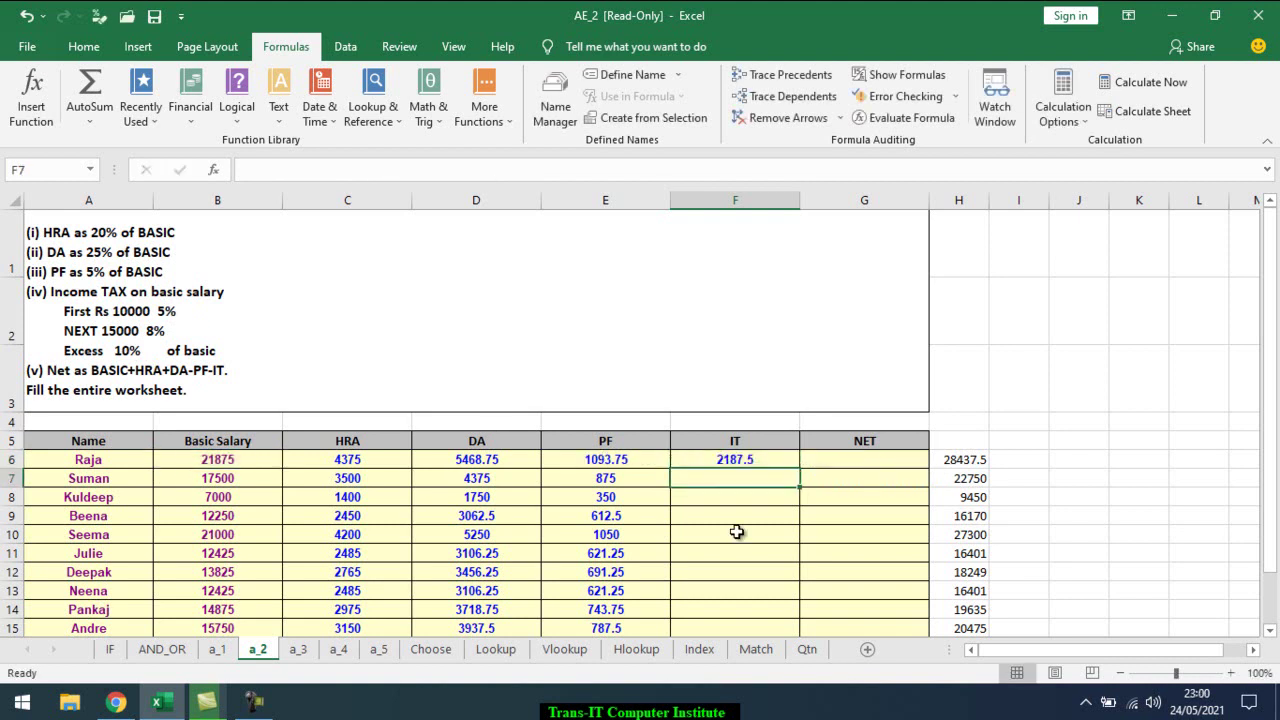
Copy the income tax formula down the IT column for all employees
left_click(788, 462)
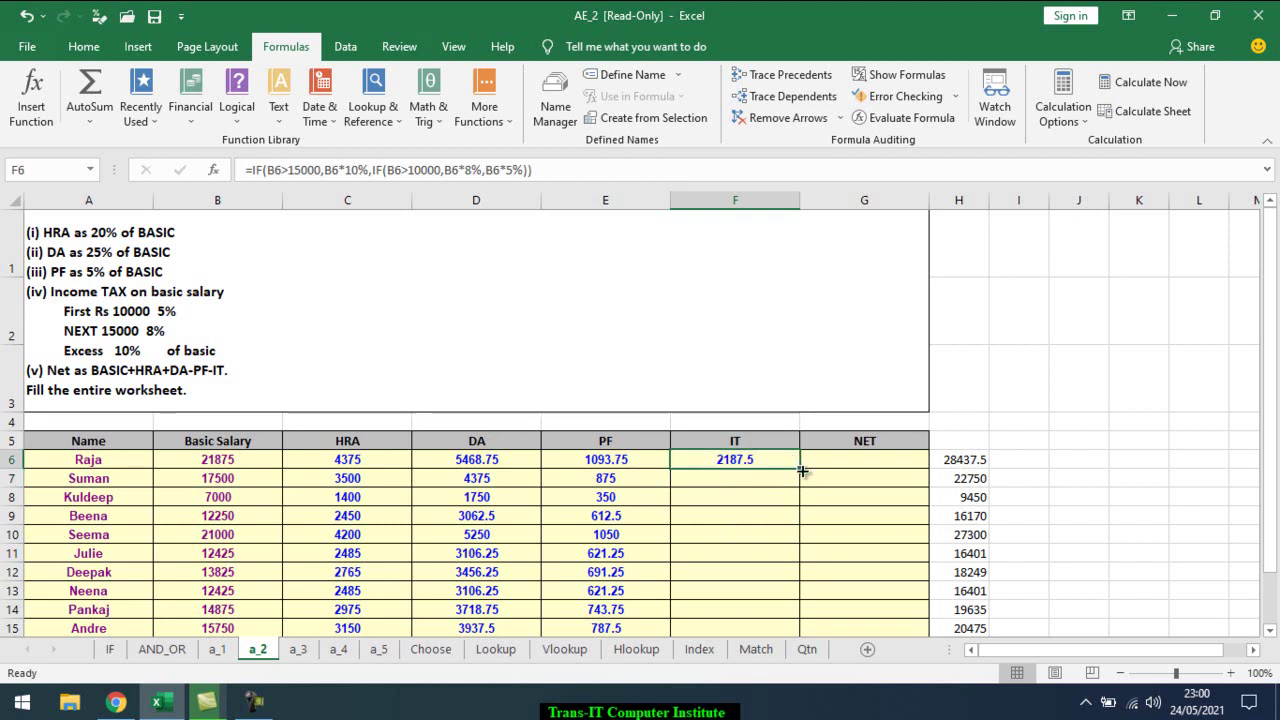
double_click(802, 470)
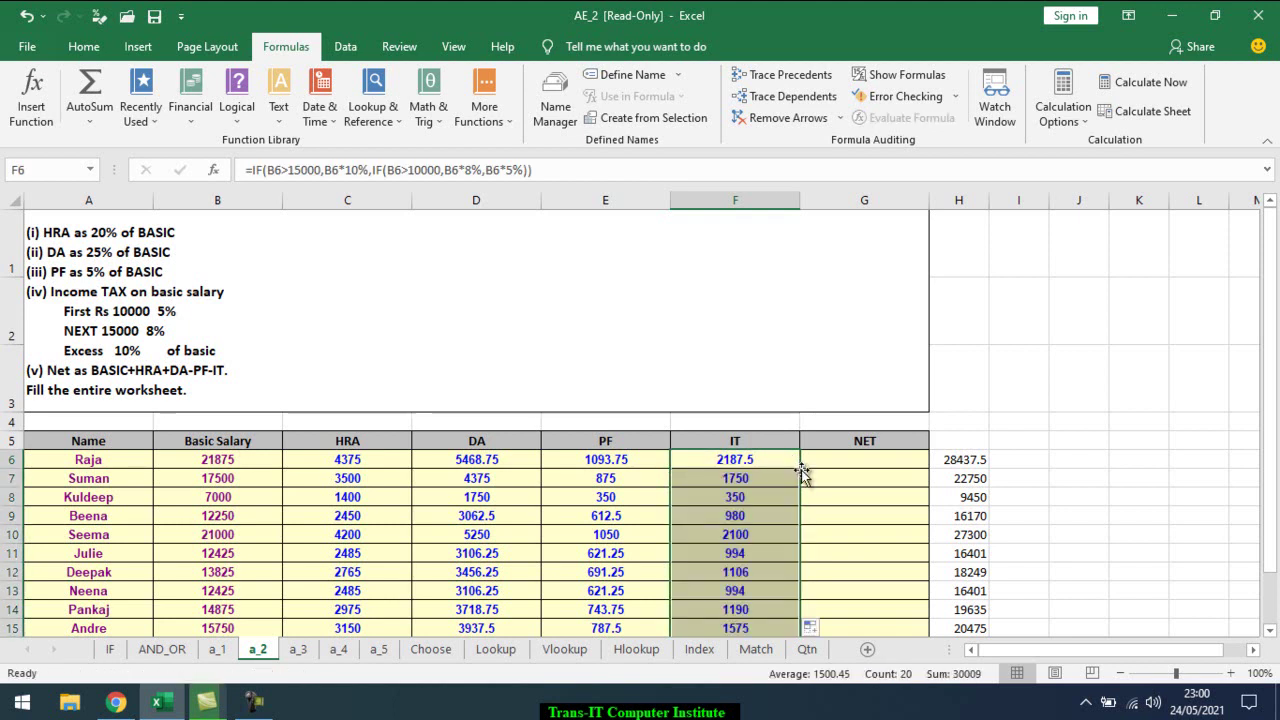
left_click(835, 462)
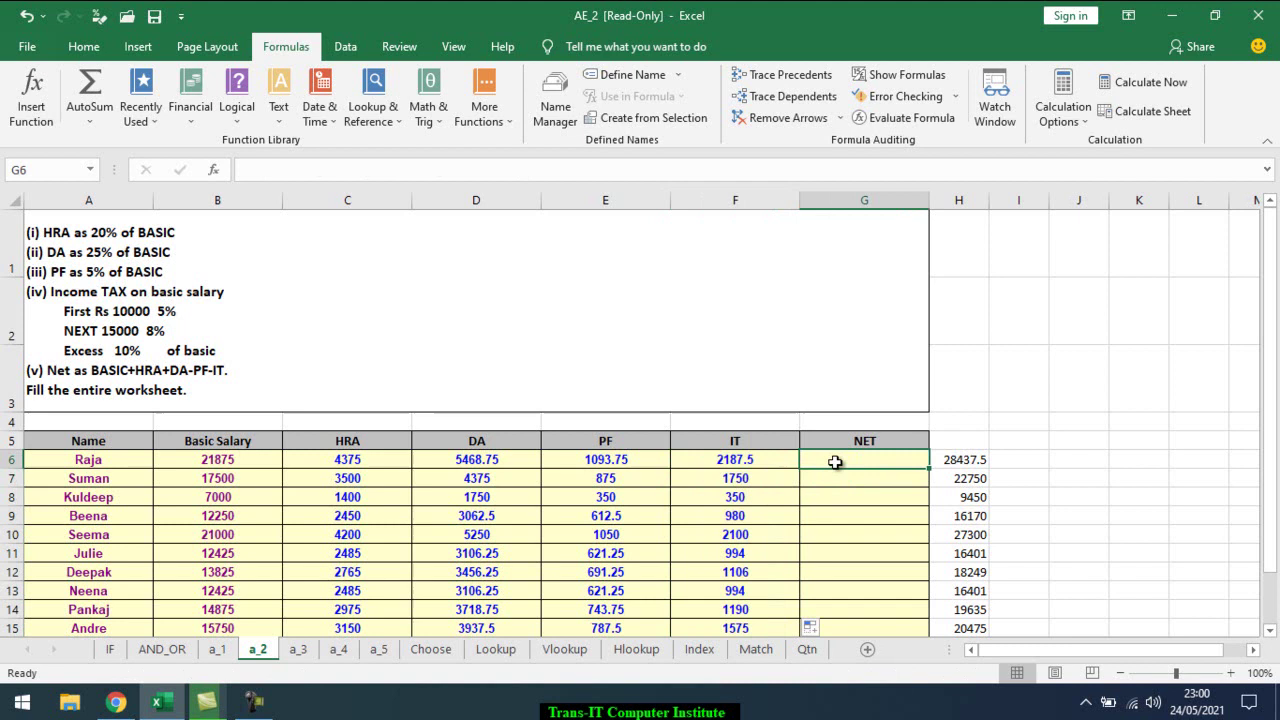
Enter =B6+C6+D6-E6-F6 in Raja's NET cell G6, giving 28437.5
type("=")
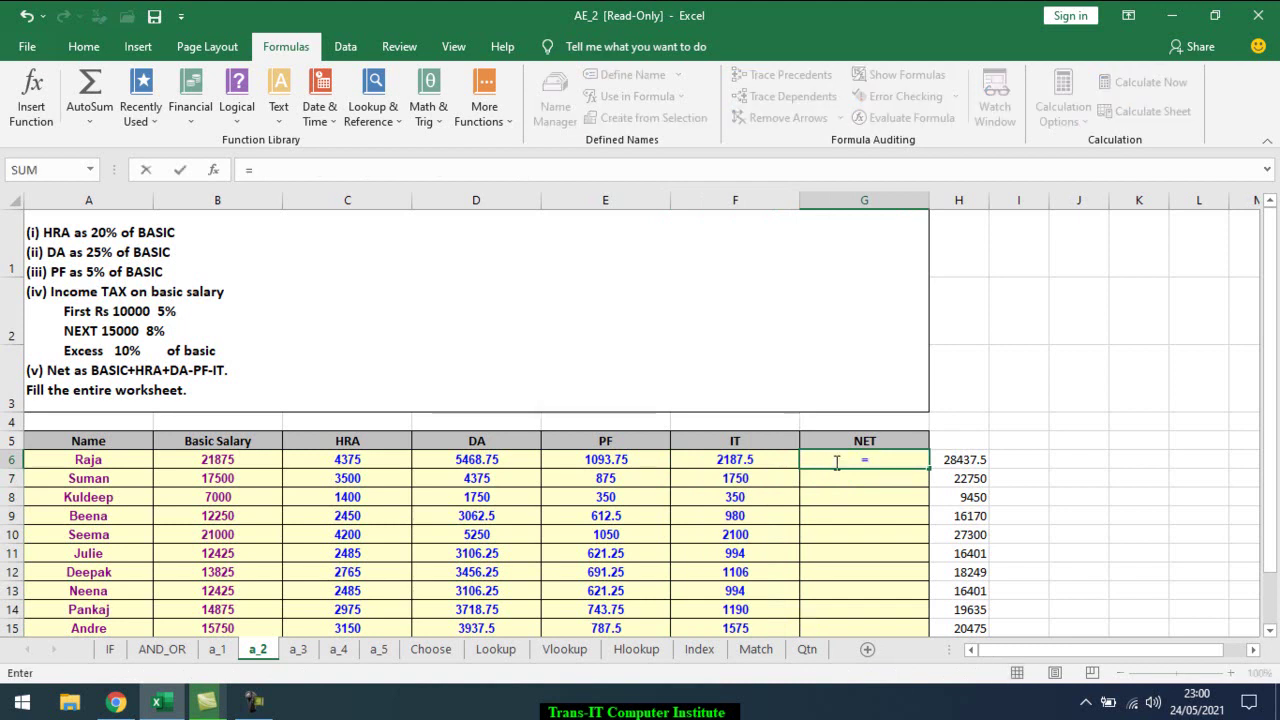
key("Left")
key("Left")
key("Left")
key("Left")
key("Left")
type("+")
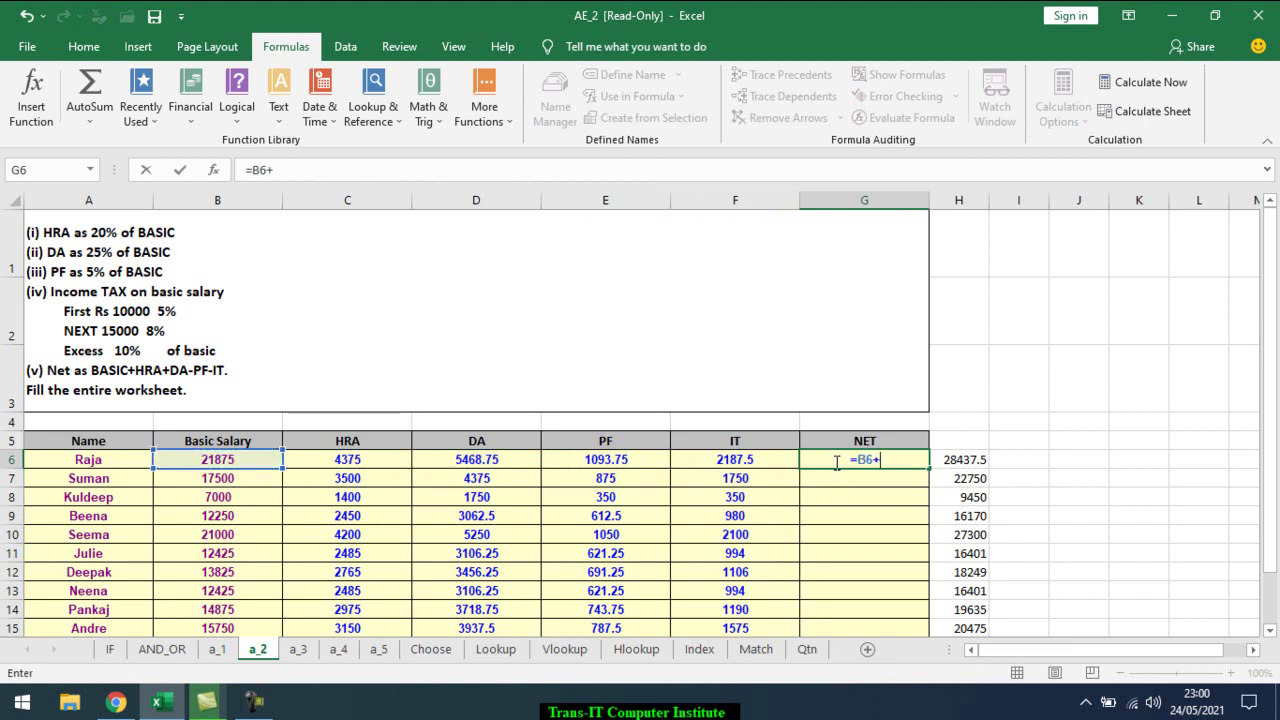
key("Left")
key("Left")
key("Left")
key("Left")
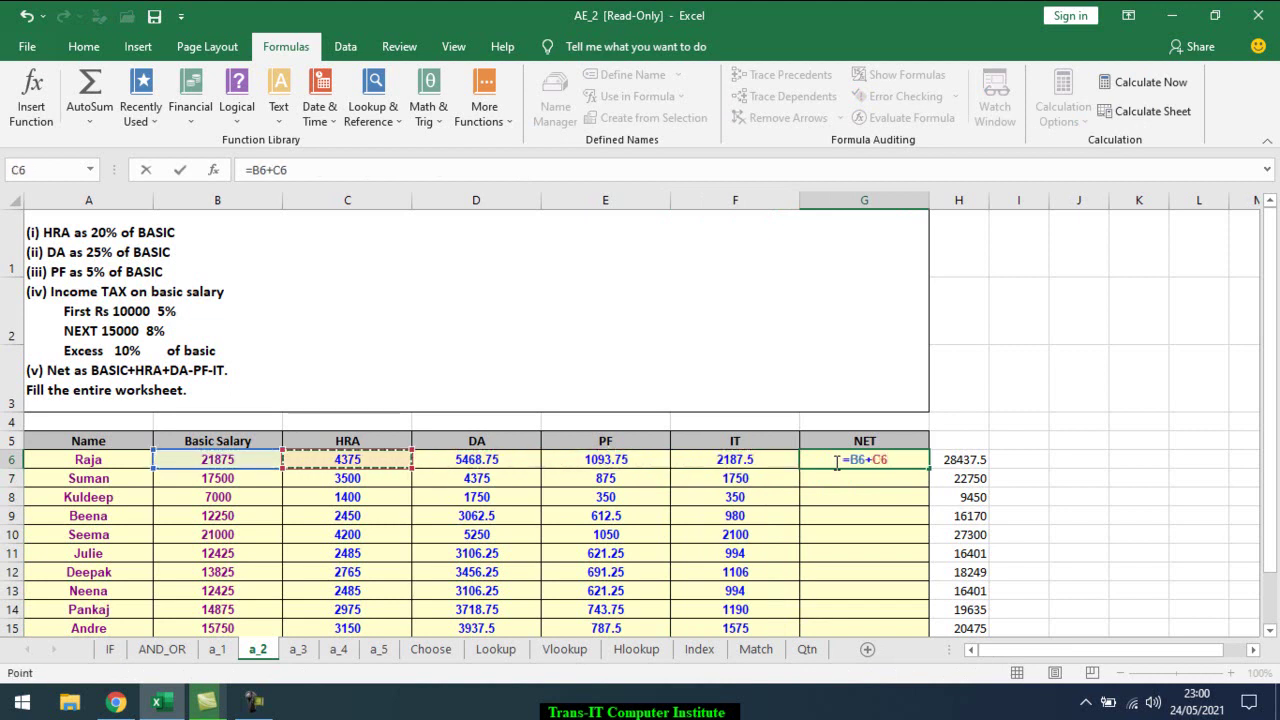
type("+")
key("Left")
key("Left")
key("Left")
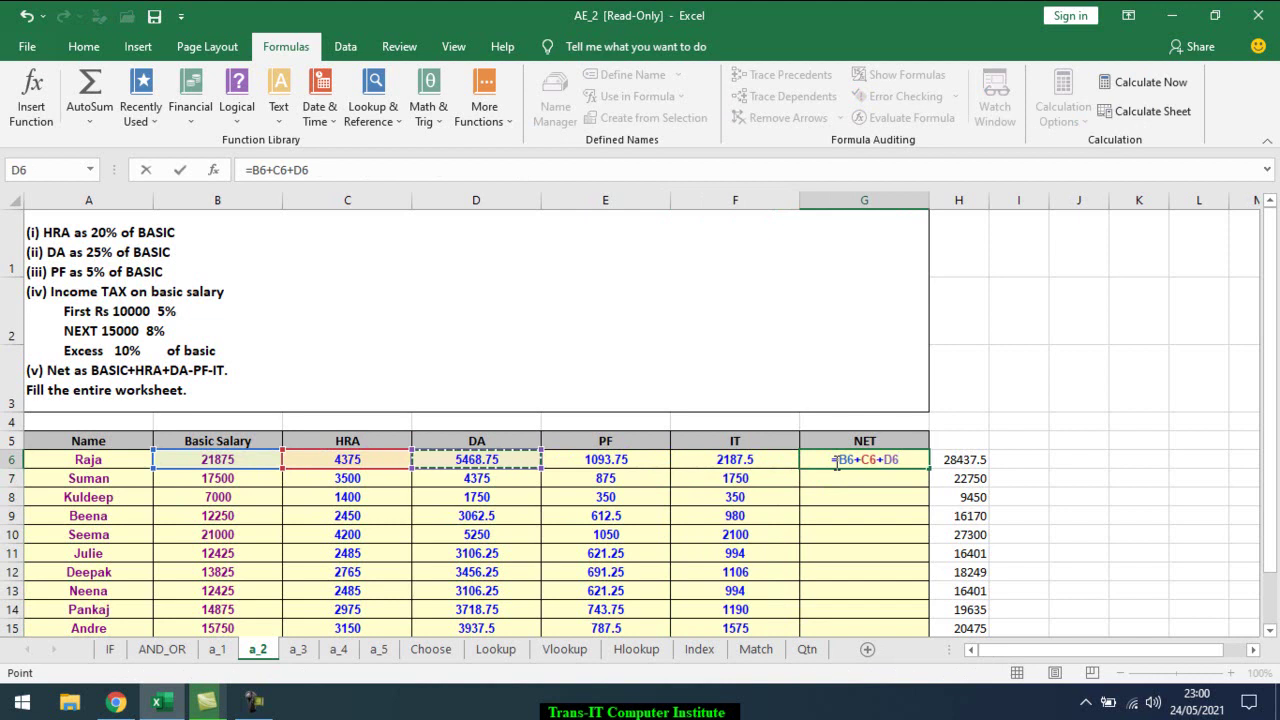
type("-")
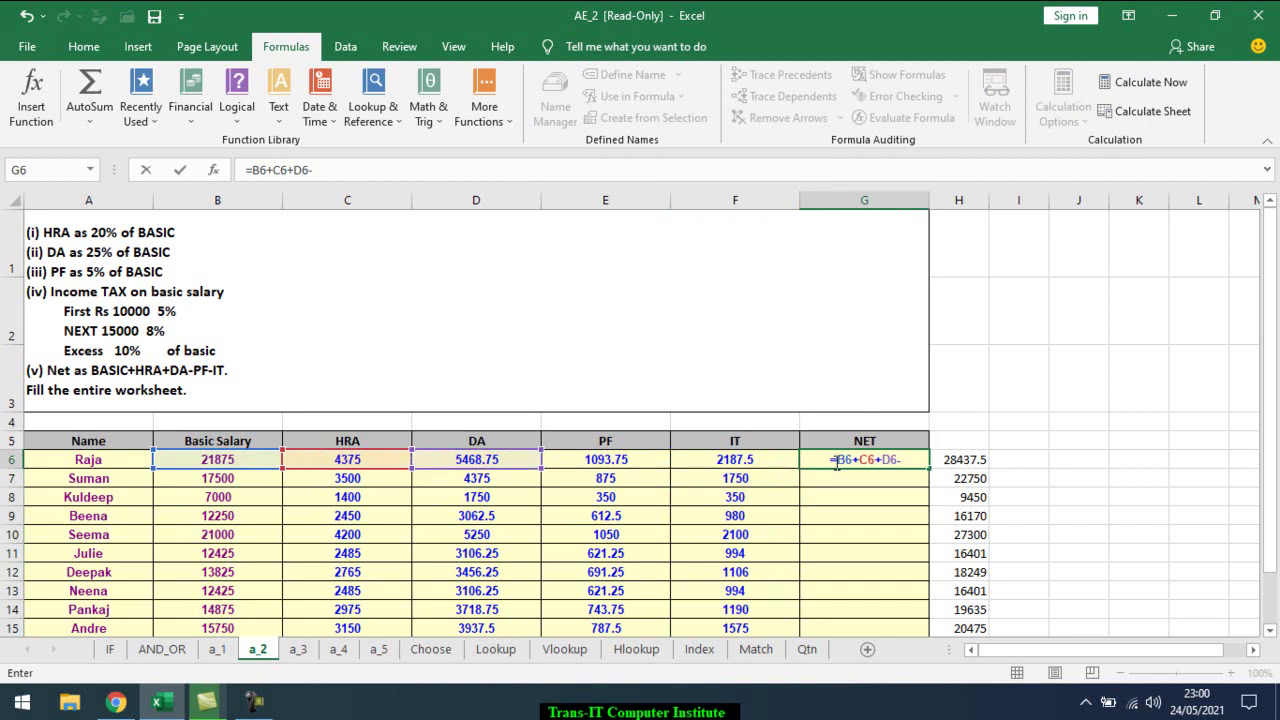
key("Left")
key("Left")
type("-")
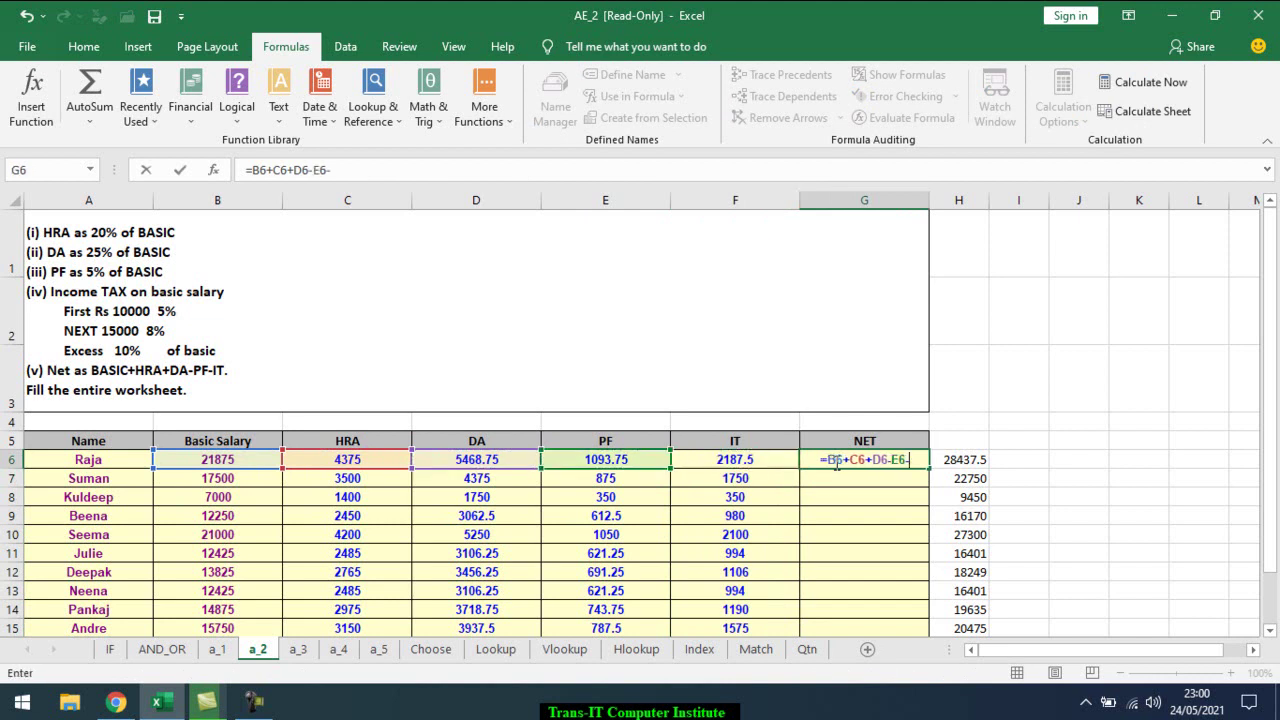
key("Left")
key("Return")
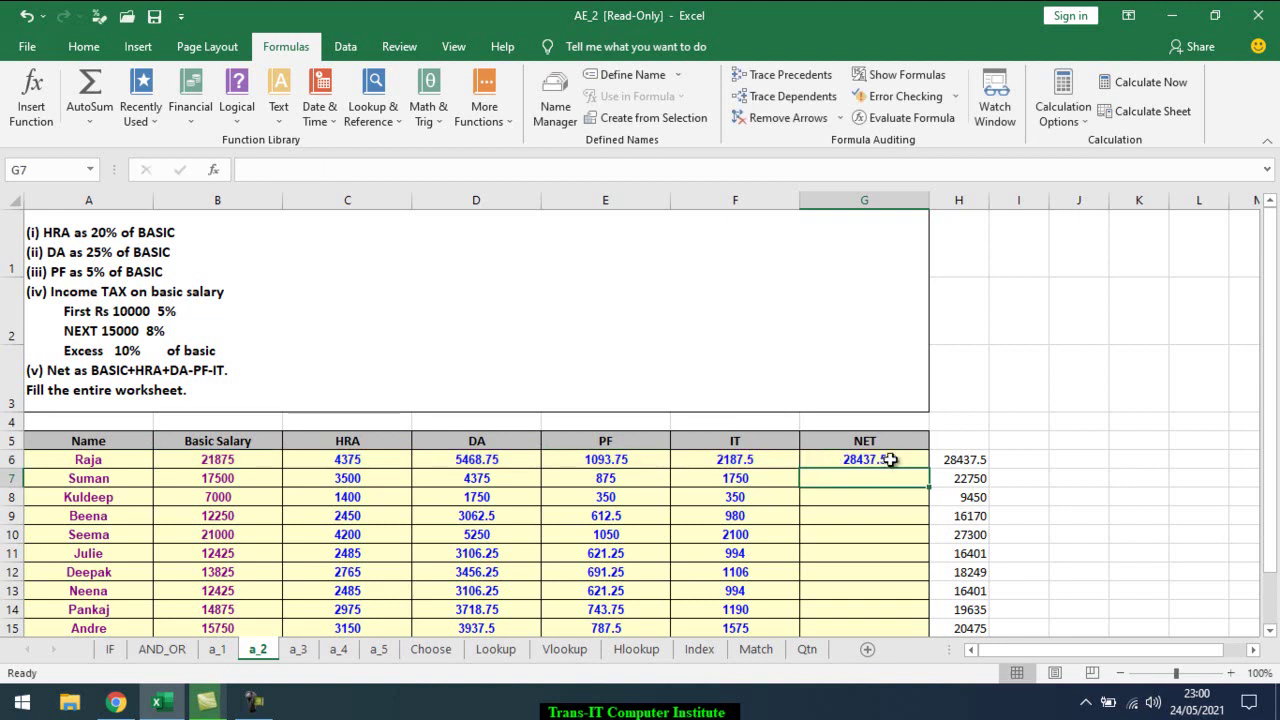
left_click(893, 459)
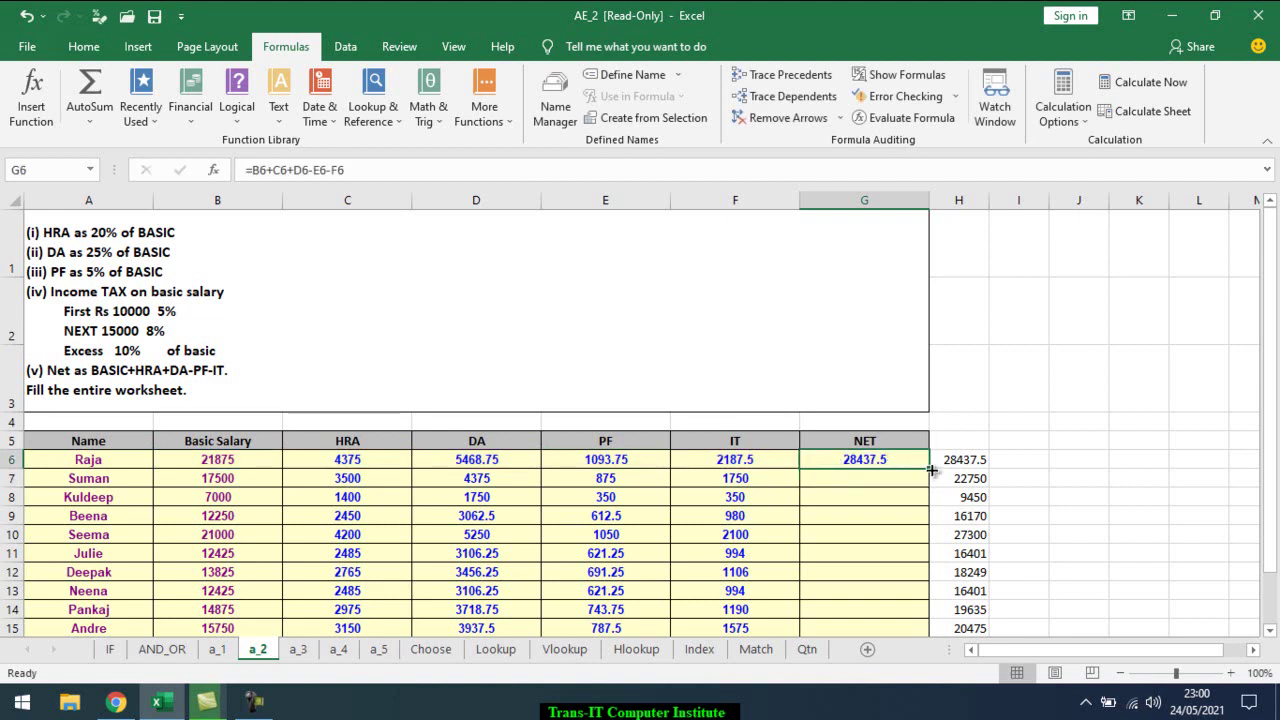
Copy the NET formula from G6 down to G15, through Andre
double_click(931, 469)
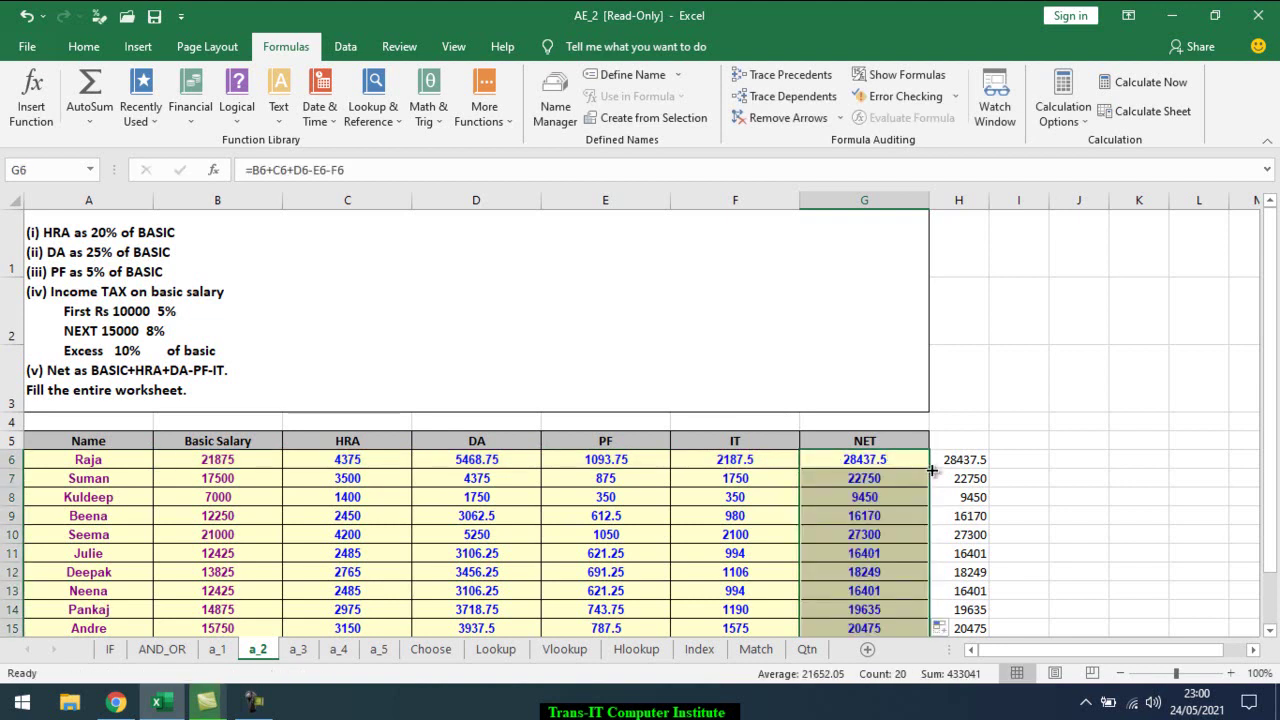